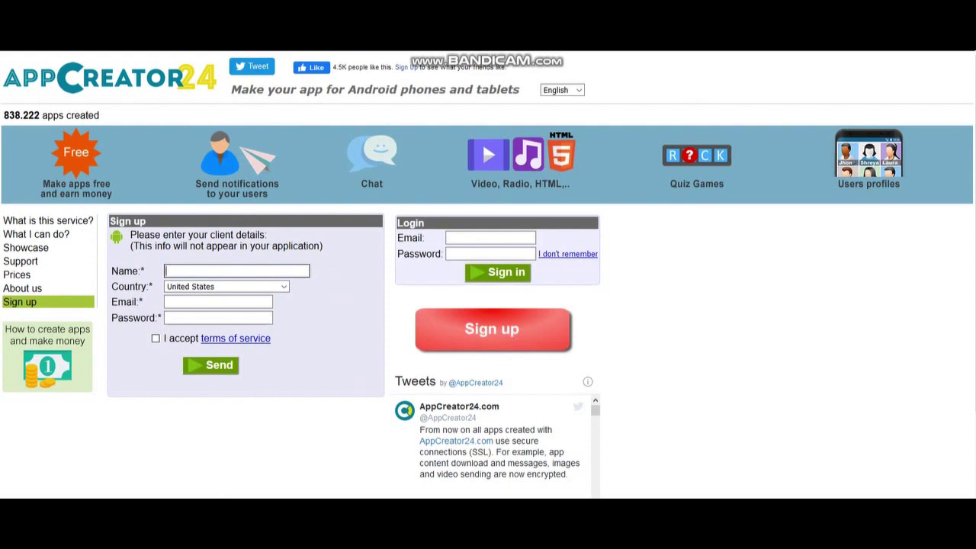
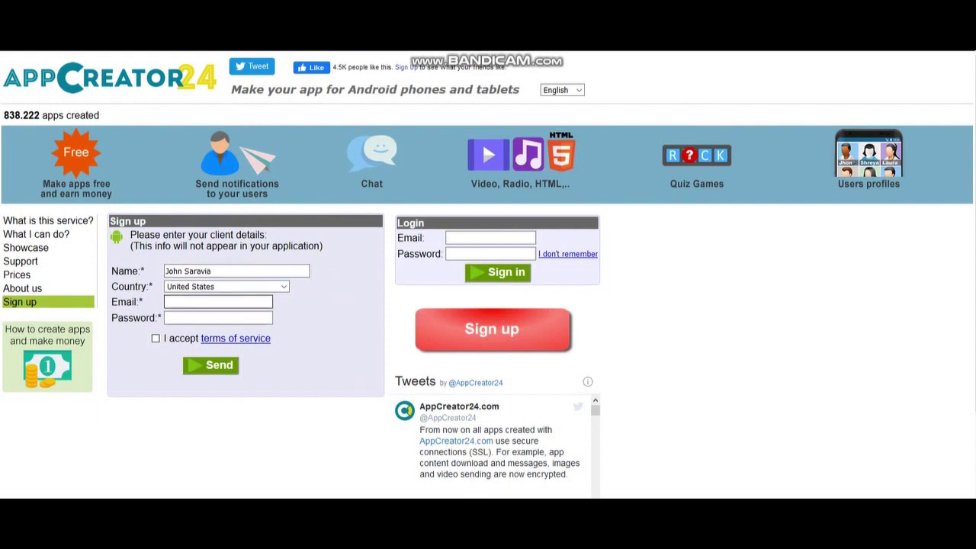
Enter the full name, pick the suggested e-mail address, and type a password
click(218, 302)
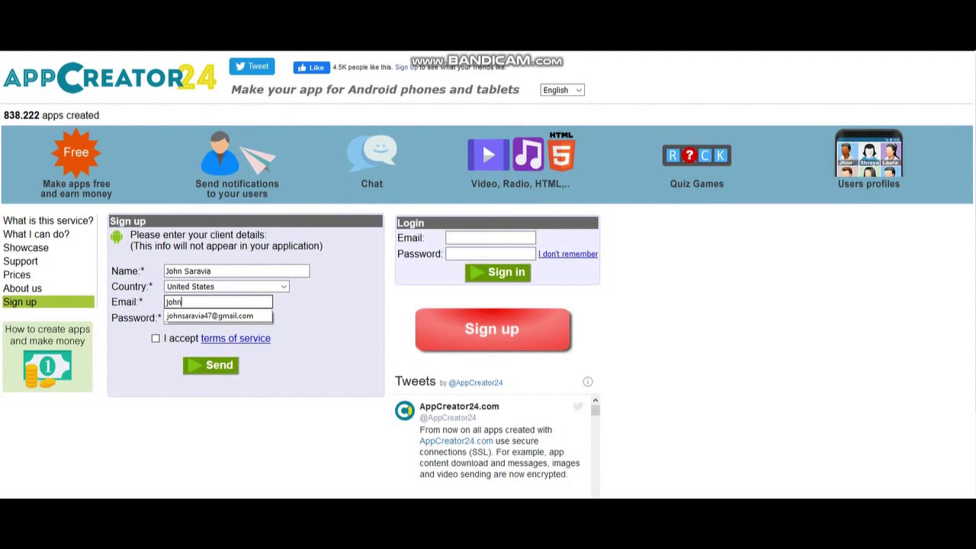
key(Down)
key(Return)
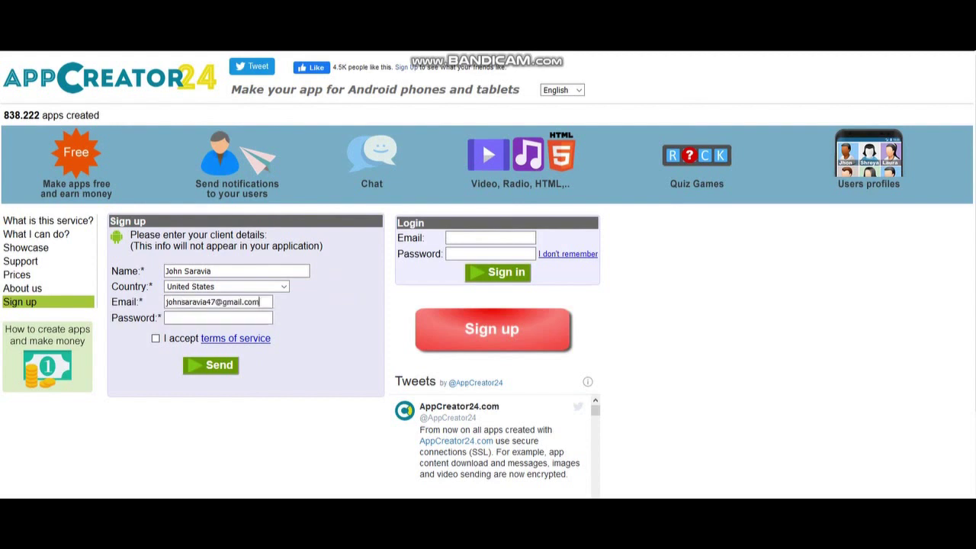
key(Tab)
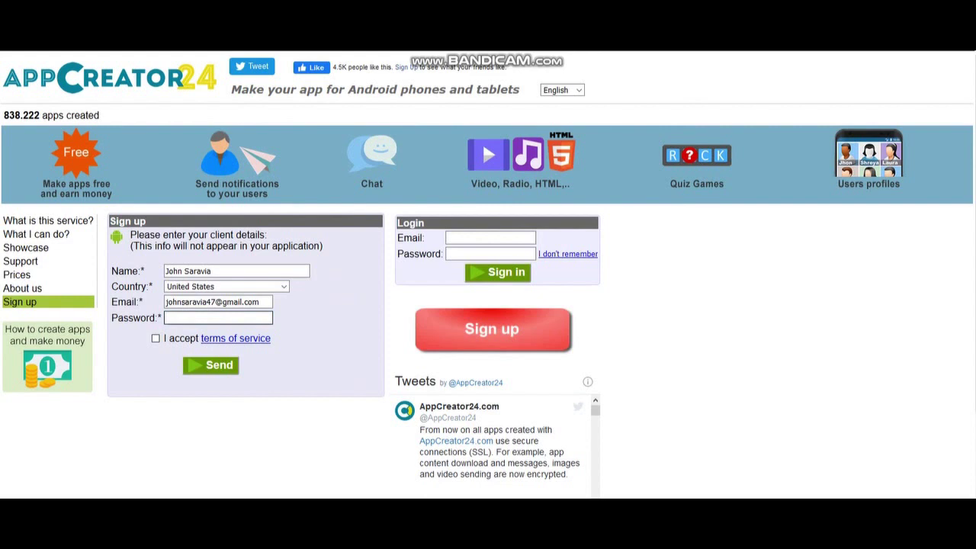
Accept the terms of service, replace the password with a longer one, and submit the form
key(Tab)
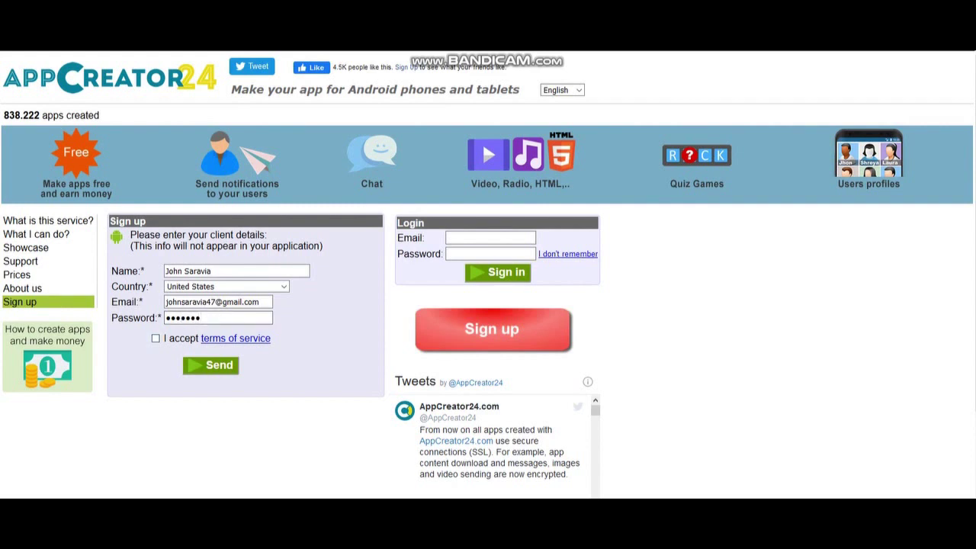
key(Return)
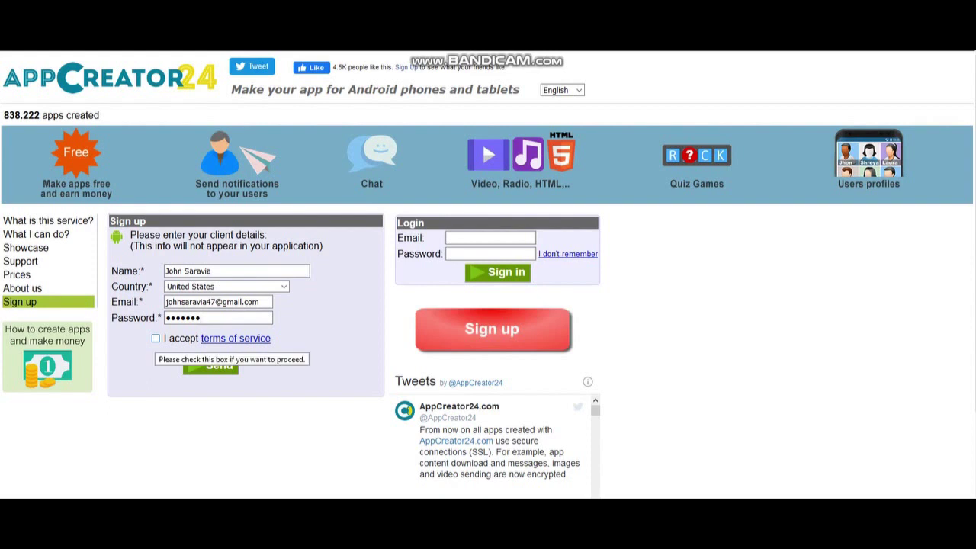
key(space)
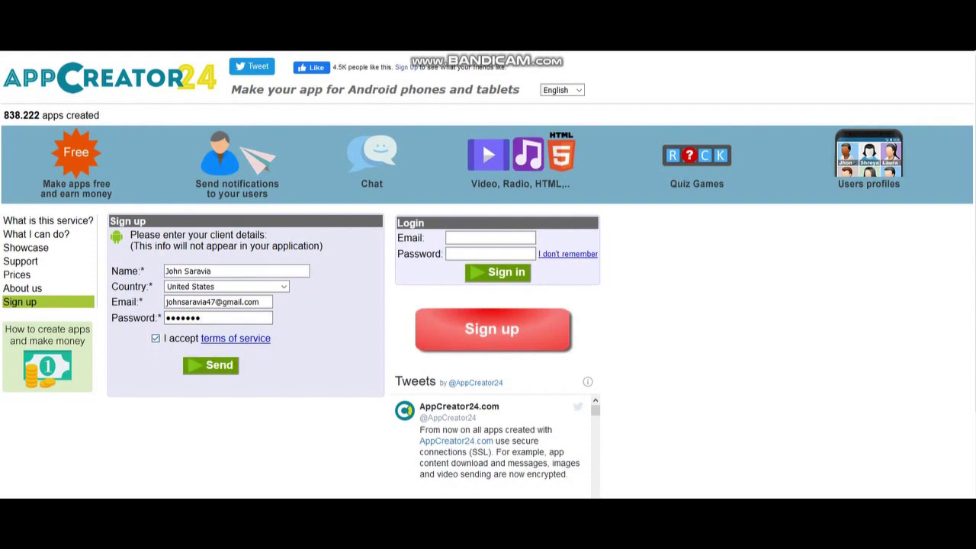
key(shift+Tab)
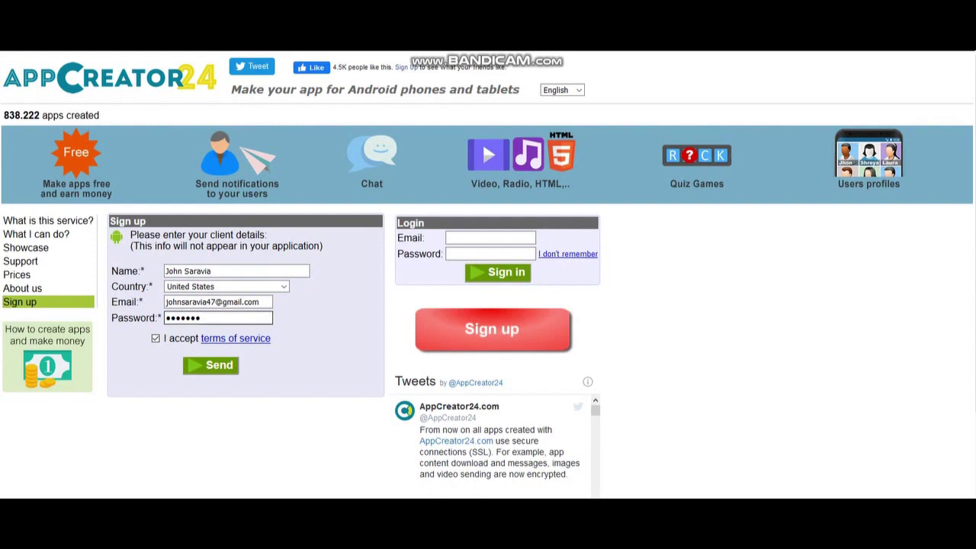
key(BackSpace)
key(BackSpace)
key(BackSpace)
key(BackSpace)
key(BackSpace)
key(BackSpace)
key(BackSpace)
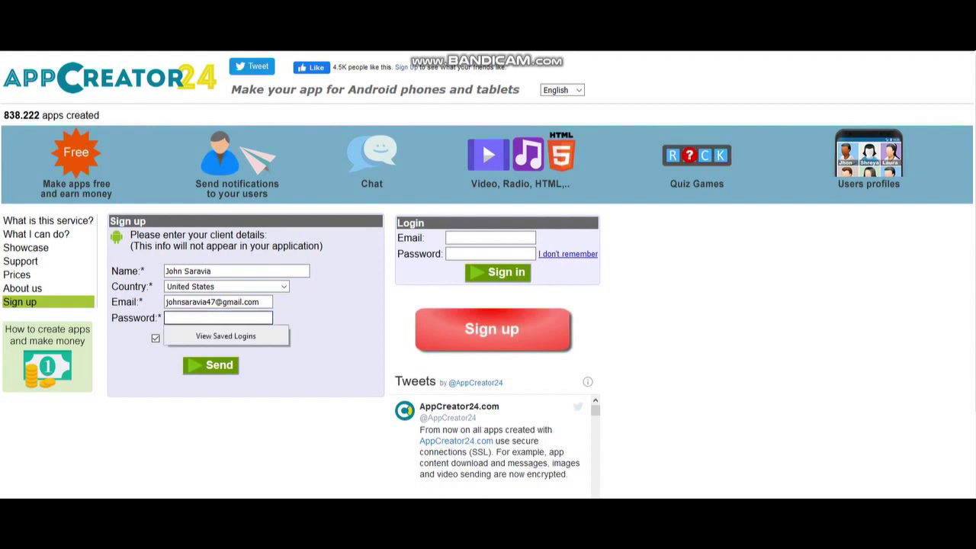
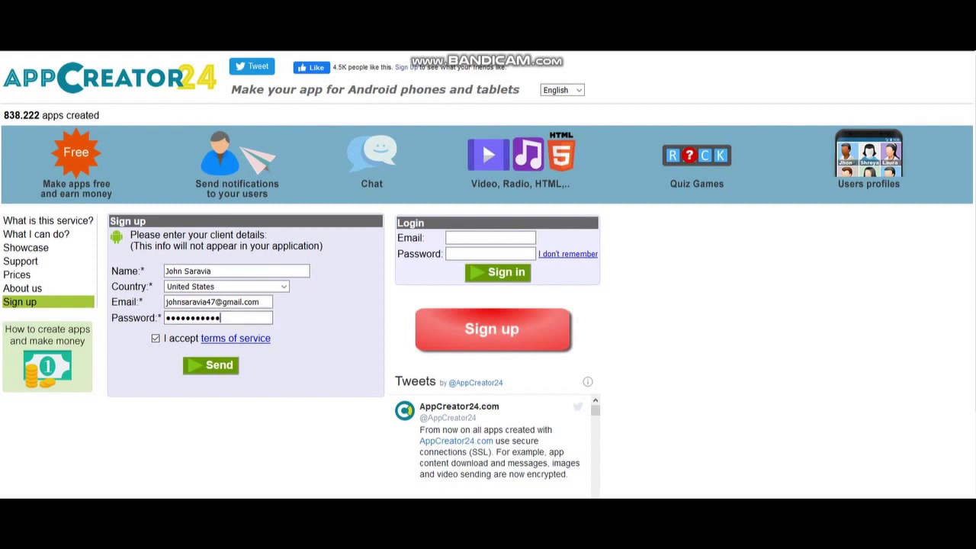
key(Return)
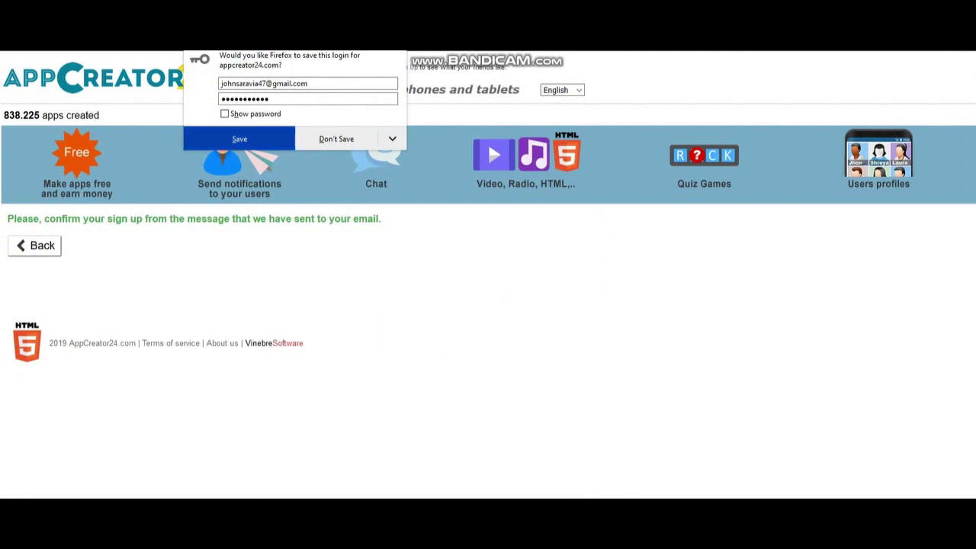
Save the login in Firefox and sign in to the new account
click(239, 138)
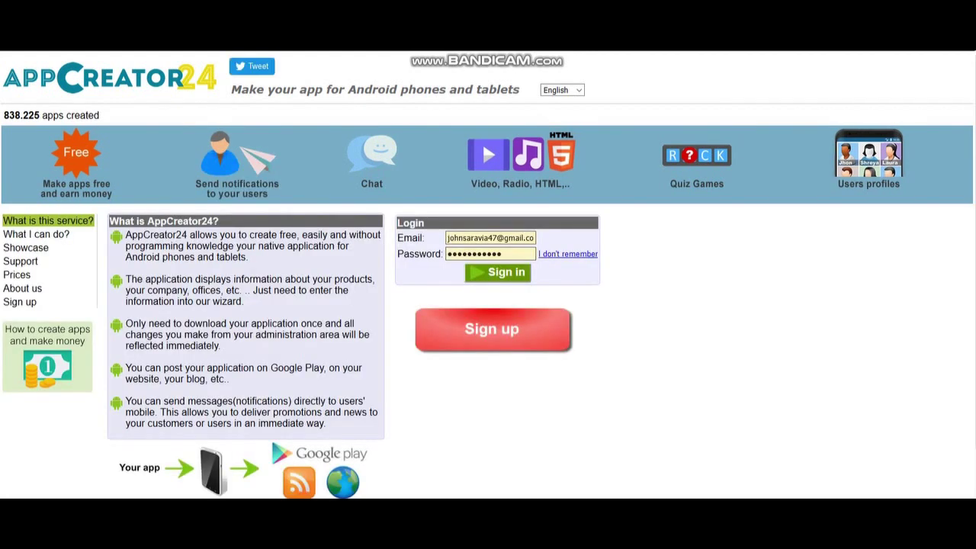
click(521, 272)
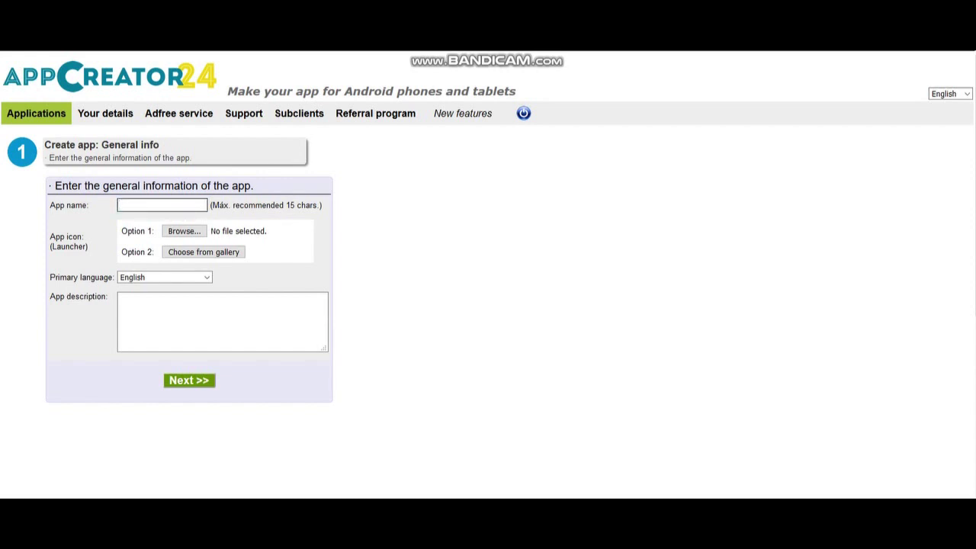
Name the app from the suggested entry and set a JPG from Pictures as its icon
text(joh)
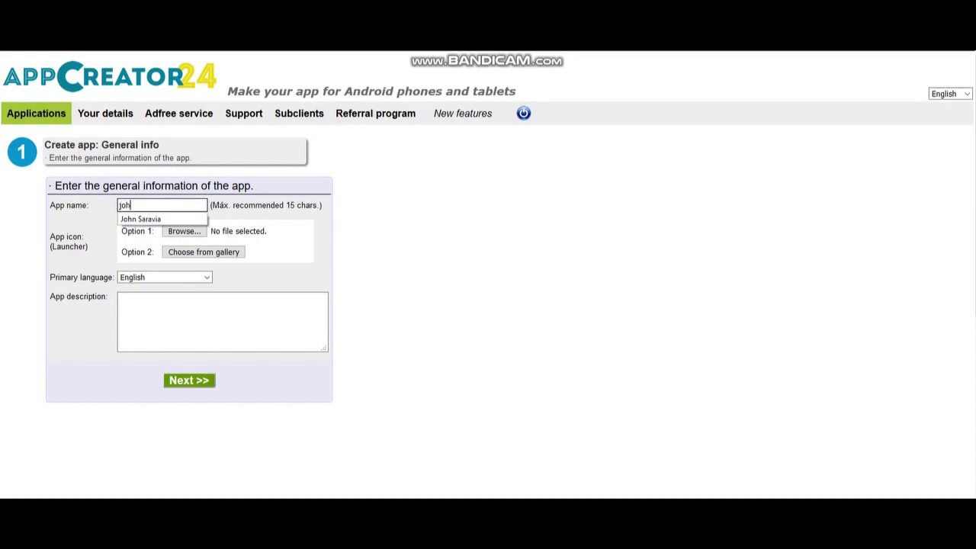
text(n)
key(Down)
key(Return)
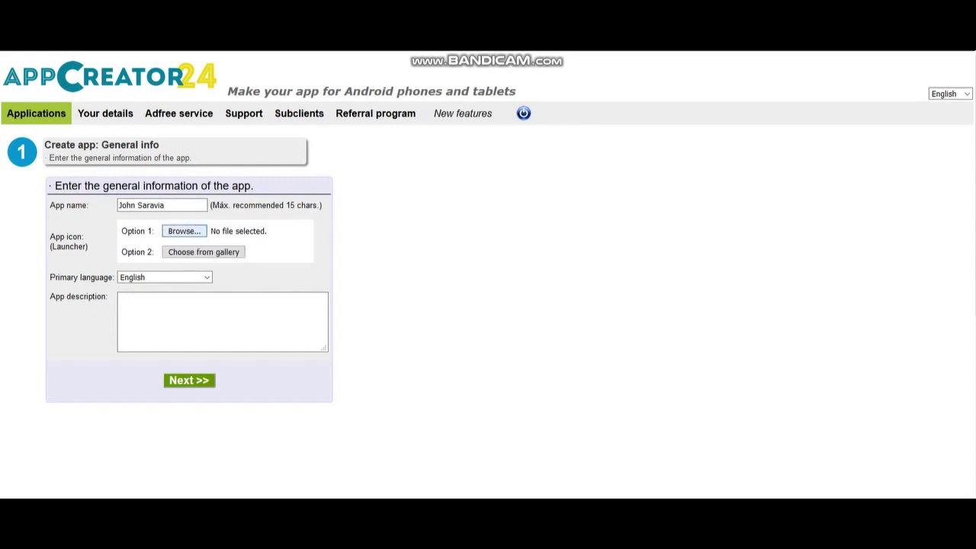
click(184, 230)
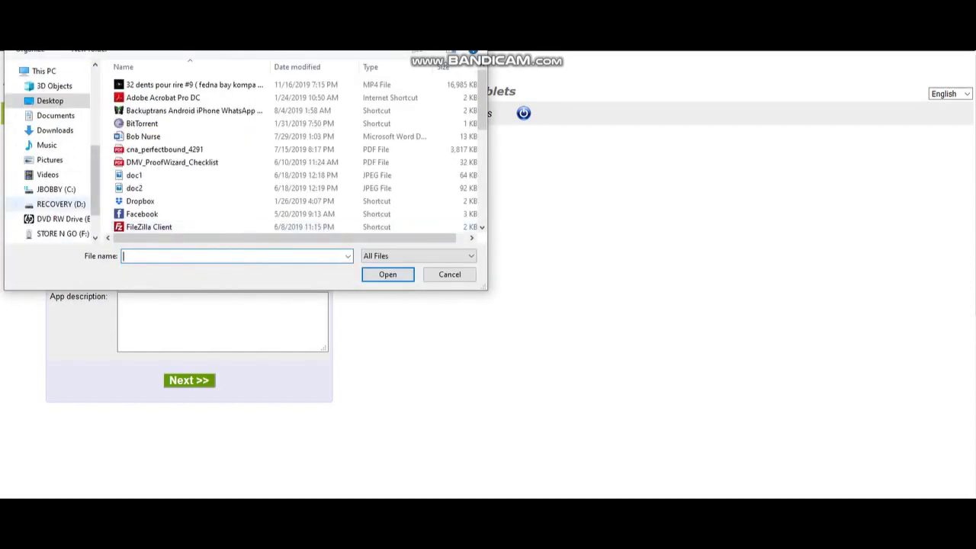
click(49, 160)
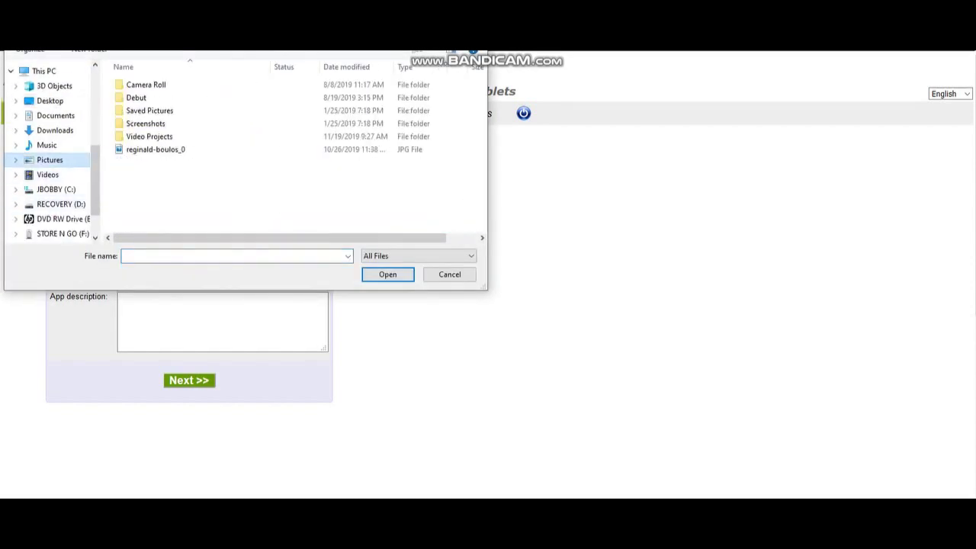
click(156, 150)
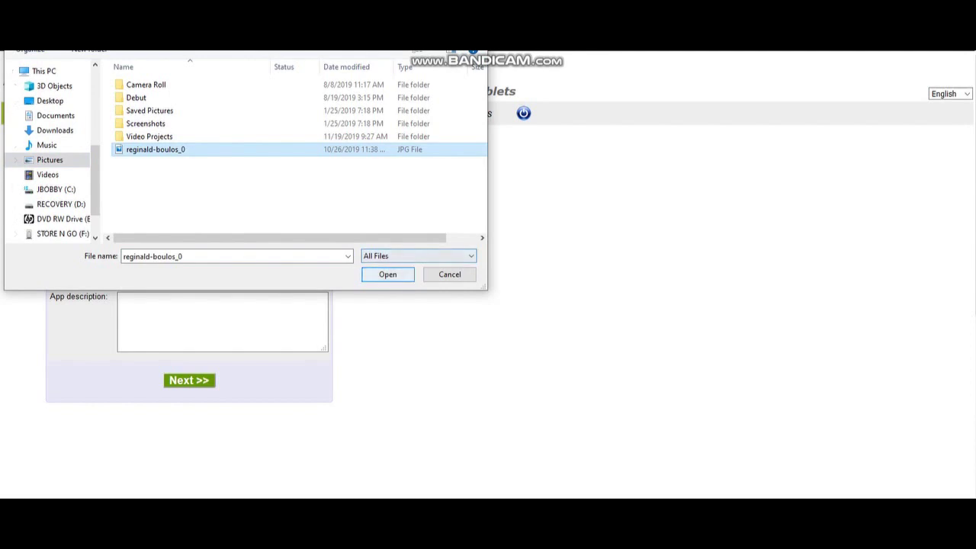
click(388, 274)
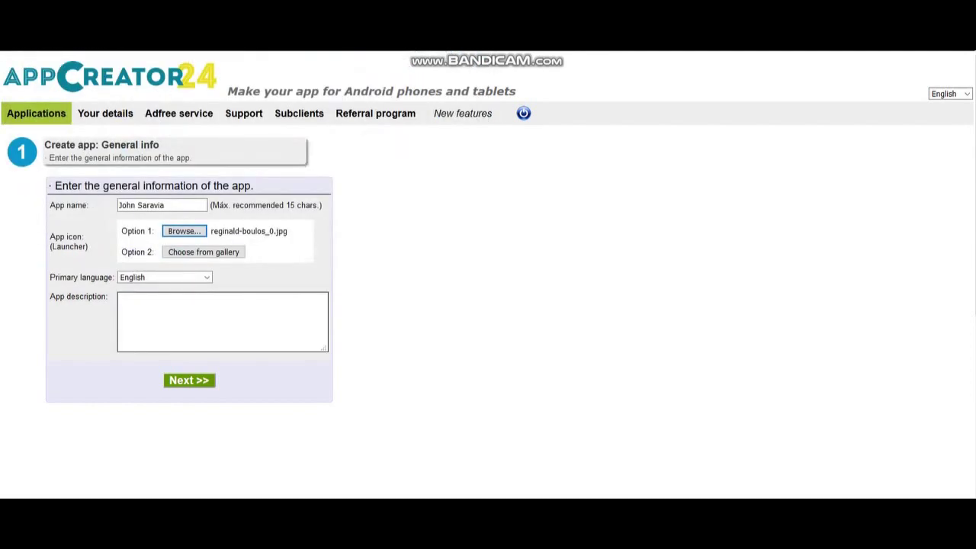
Describe the app as 'This is my App', keep English as primary language, and continue
click(222, 320)
text(This is my)
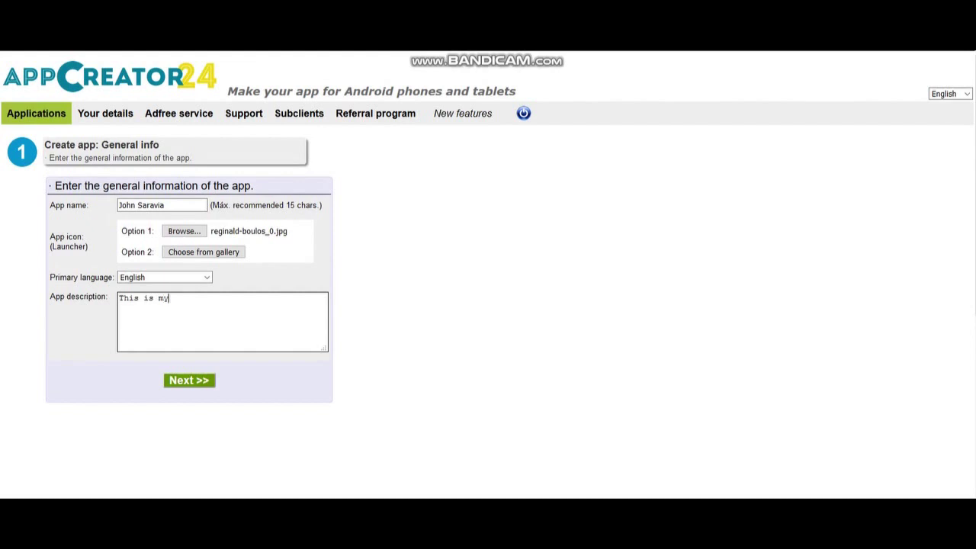
text( App)
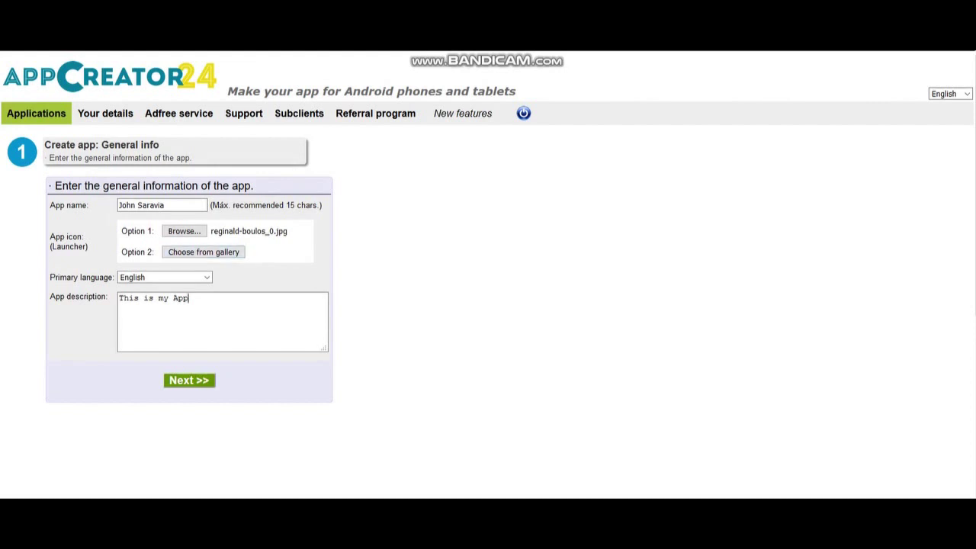
click(164, 277)
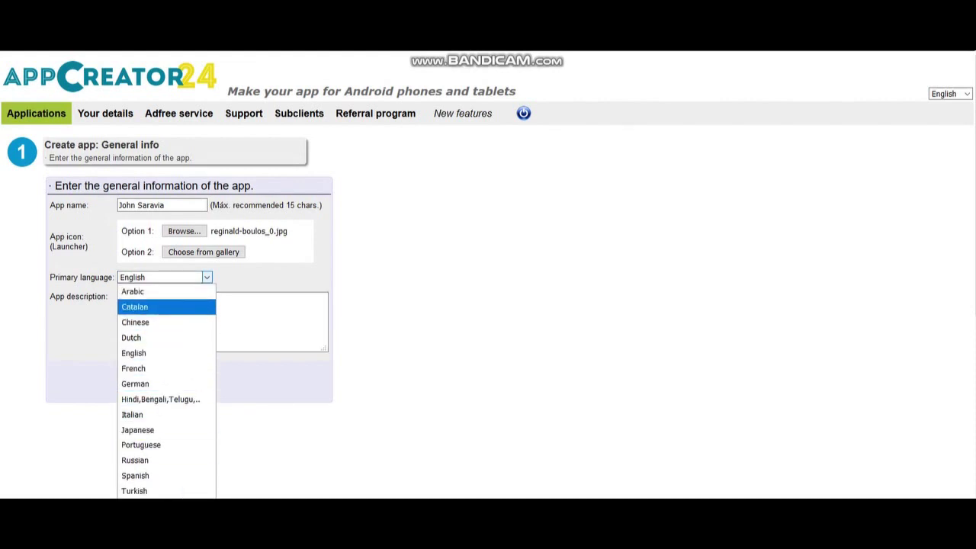
key(Escape)
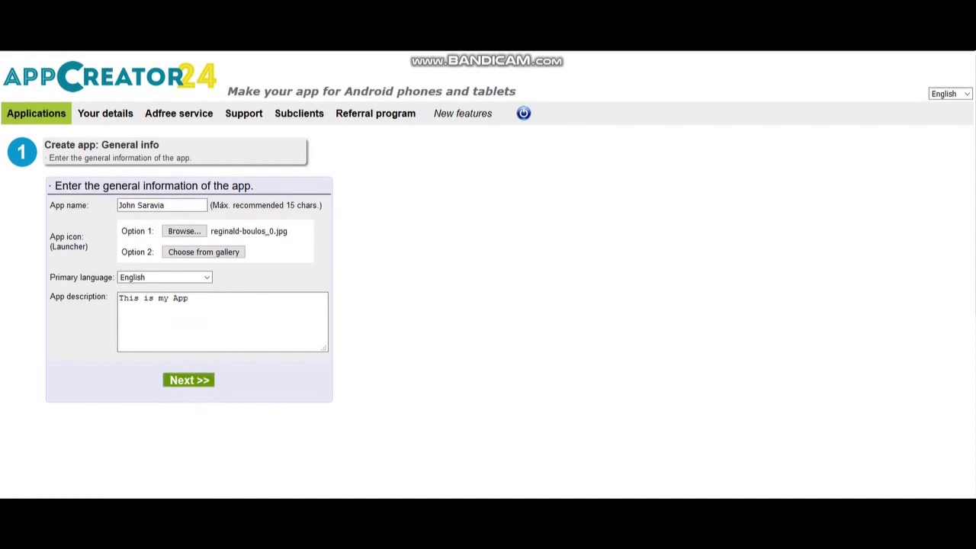
click(189, 380)
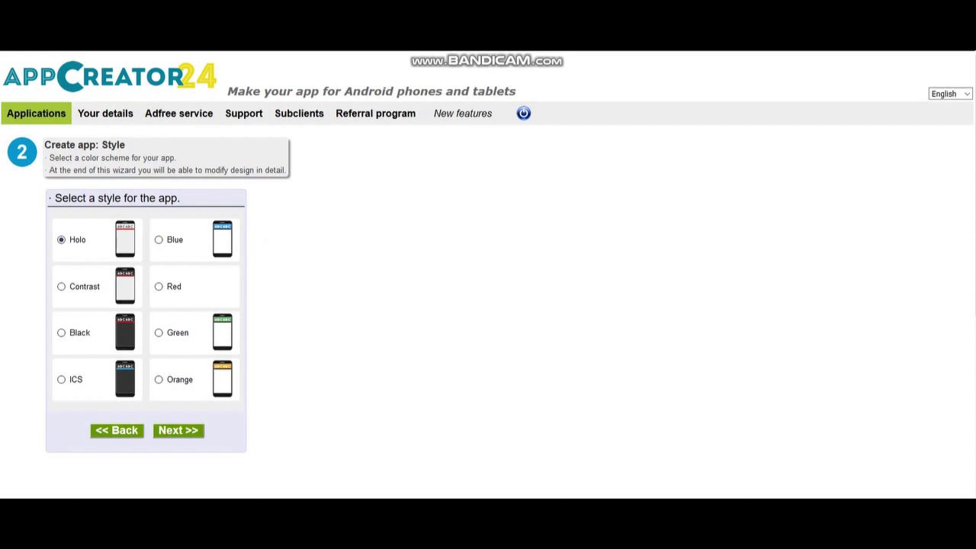
Try the Contrast and Black styles, settle on Blue, and move on to Kind of app
click(61, 286)
click(61, 333)
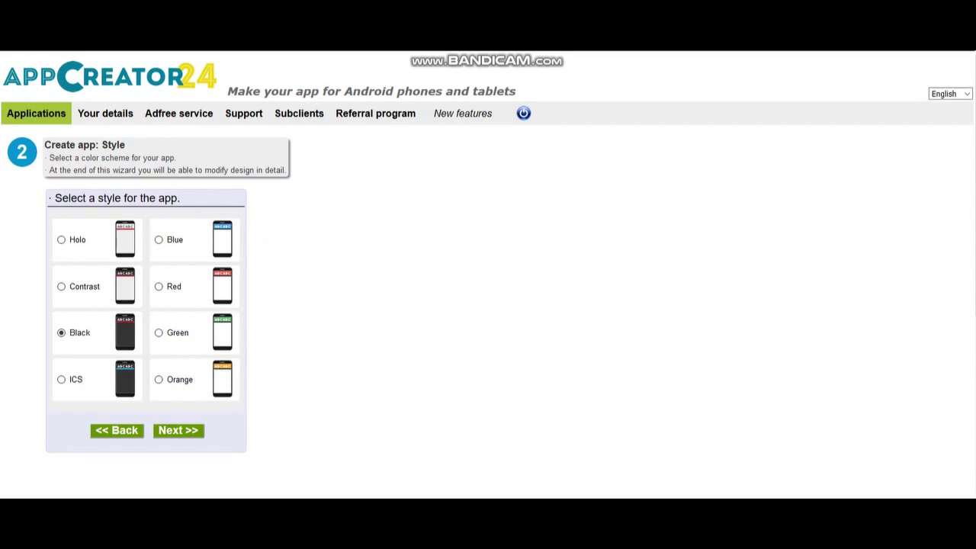
click(158, 239)
click(178, 430)
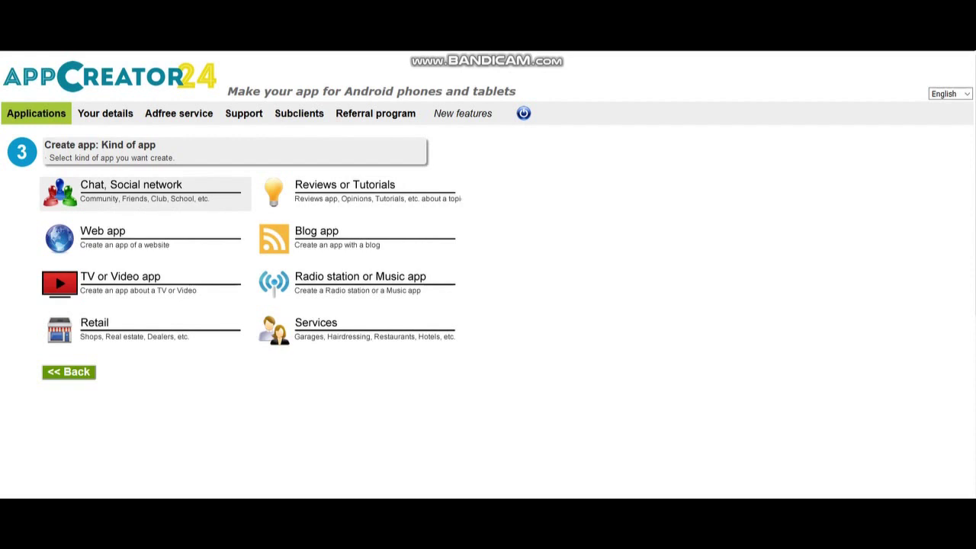
Make it a chat app with a chat section titled 'Chat' accessible to other apps
click(131, 190)
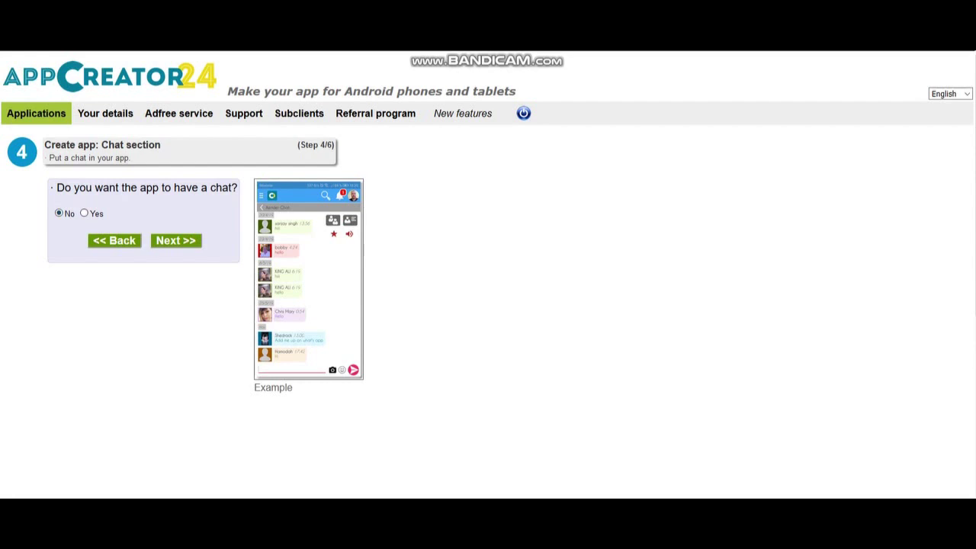
click(84, 214)
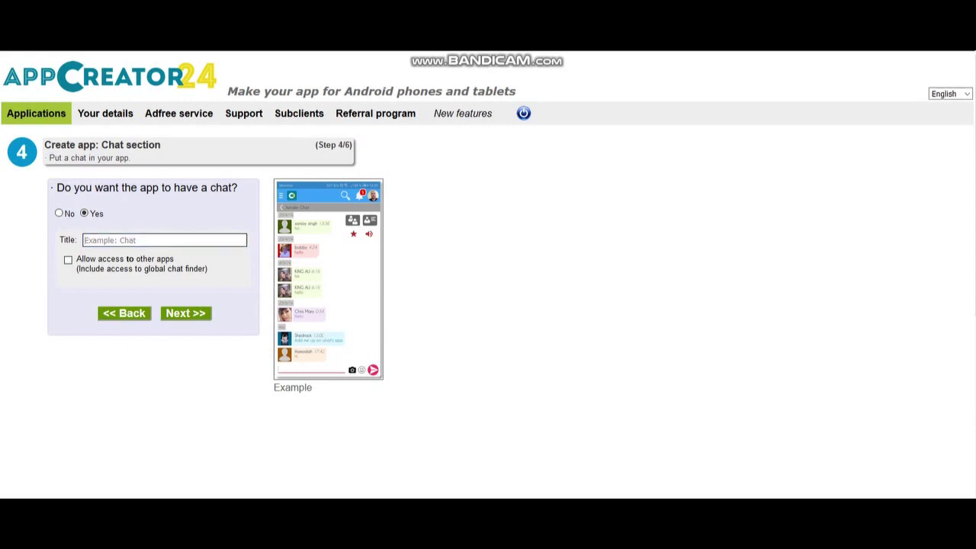
text(c)
key(BackSpace)
text(Chat)
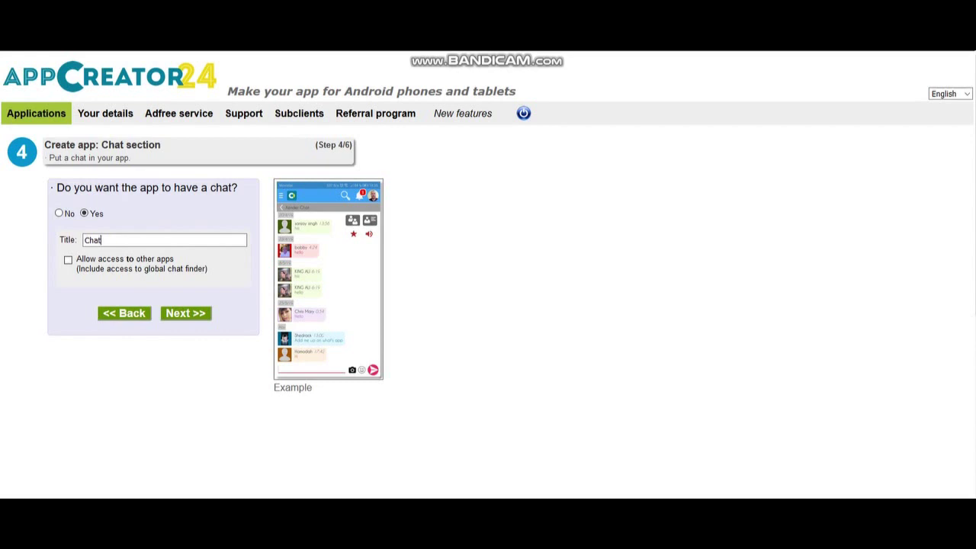
key(Tab)
key(space)
key(Return)
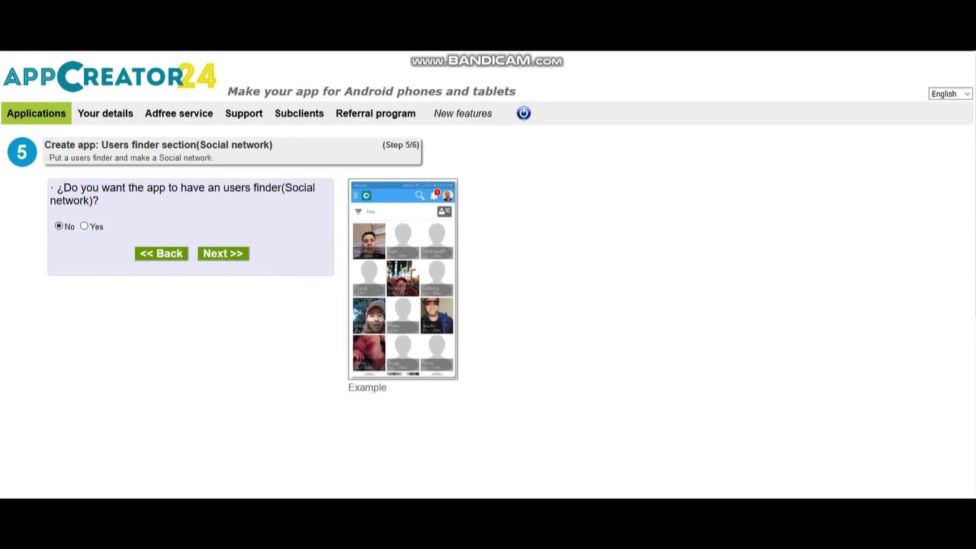
Add a users finder section titled 'Facebook' that shares users with other apps
click(84, 227)
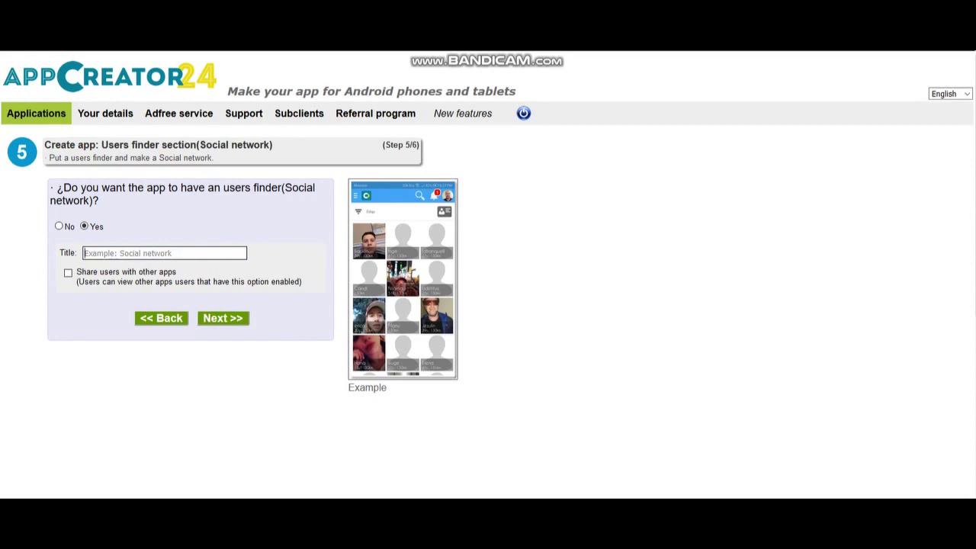
text(Facebook)
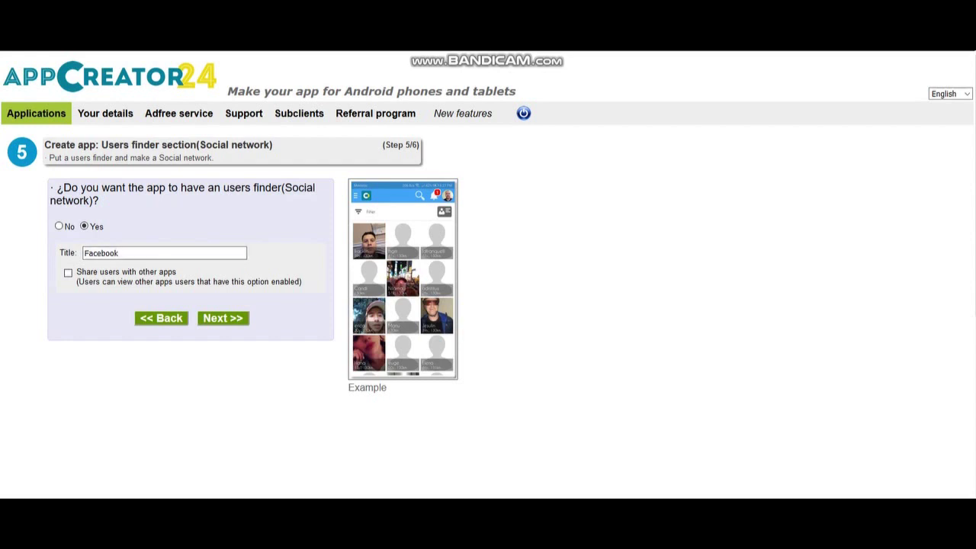
key(Tab)
key(space)
key(Tab)
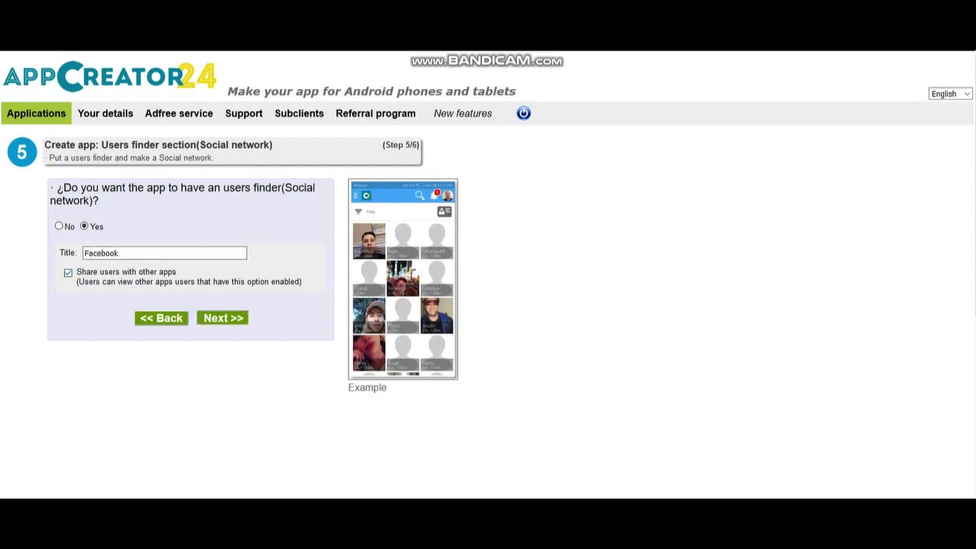
key(Return)
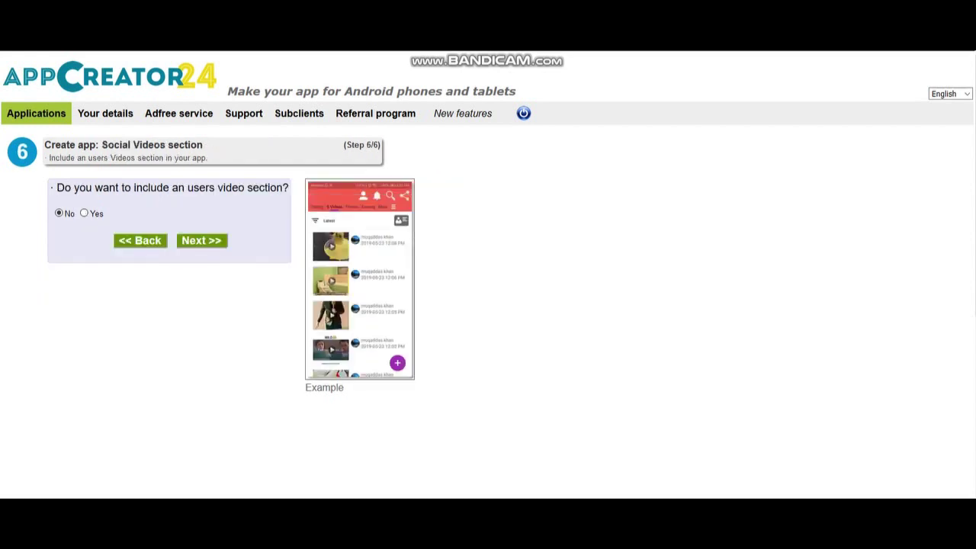
Leave out the users video section and finish creating the app
click(84, 212)
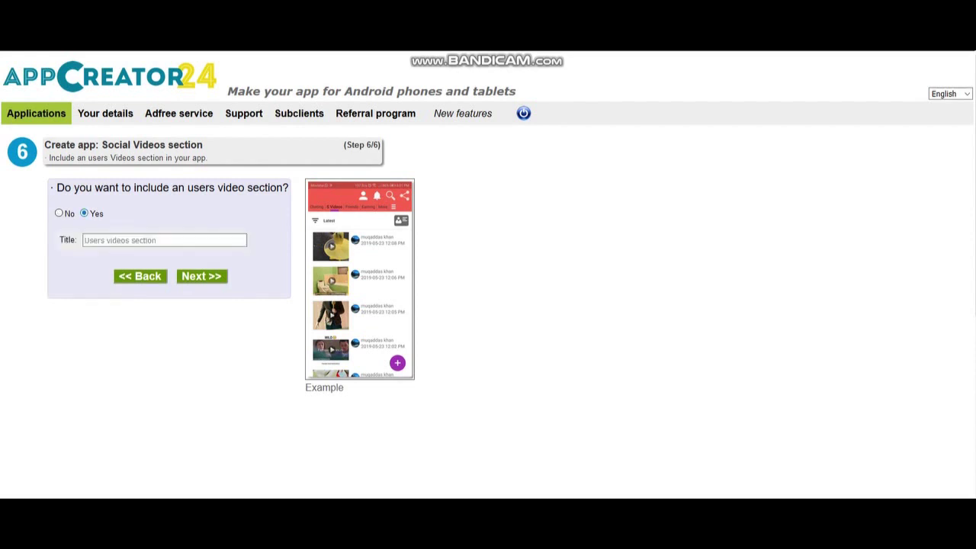
key(Left)
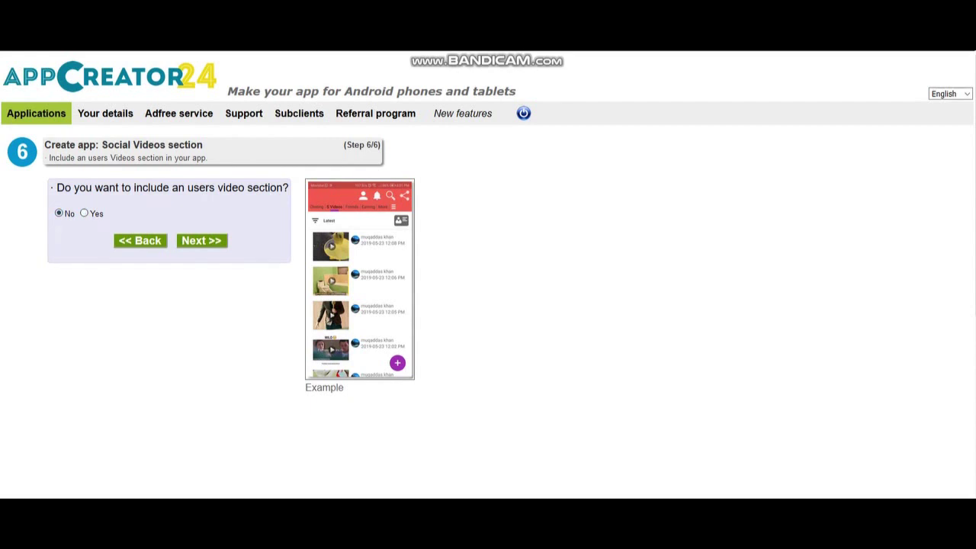
key(Return)
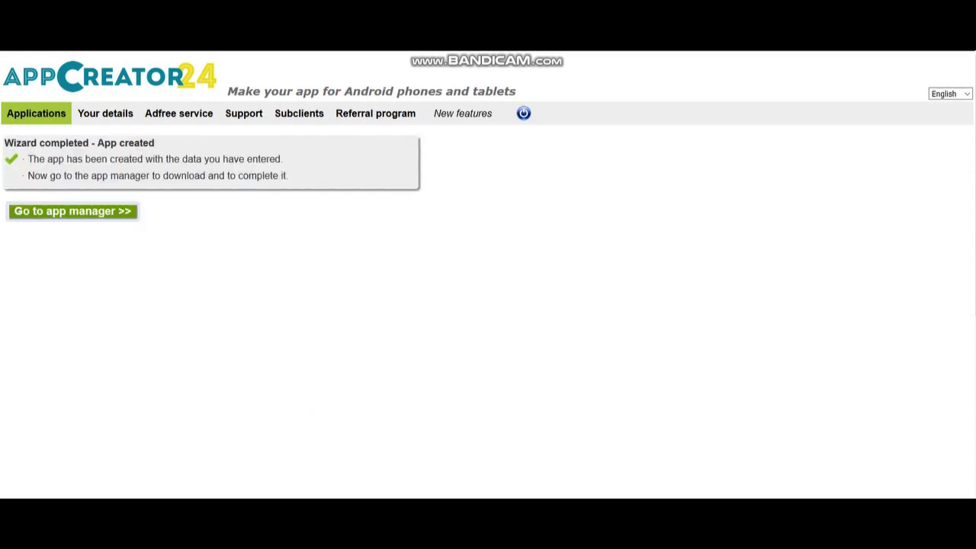
Go to the app manager and select the app's download link
key(Return)
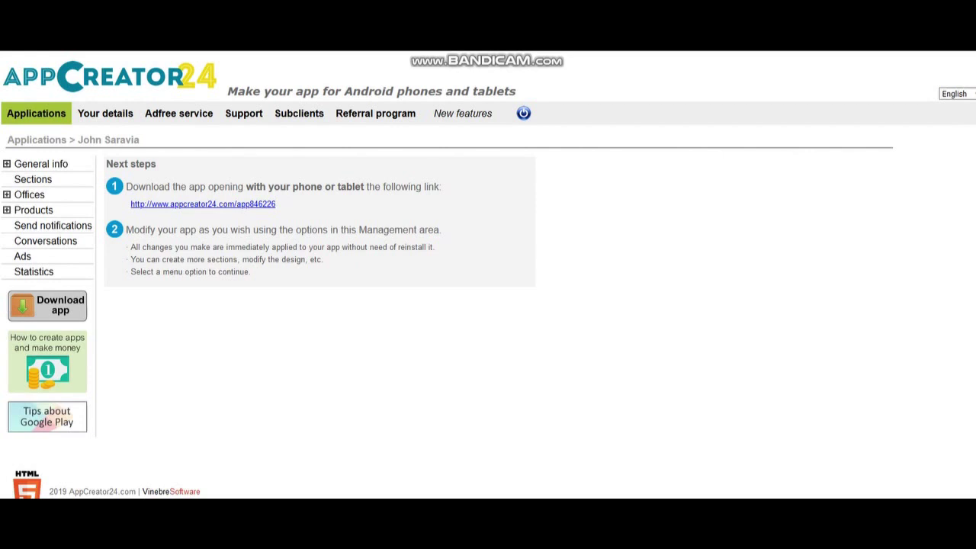
drag(125, 204, 276, 204)
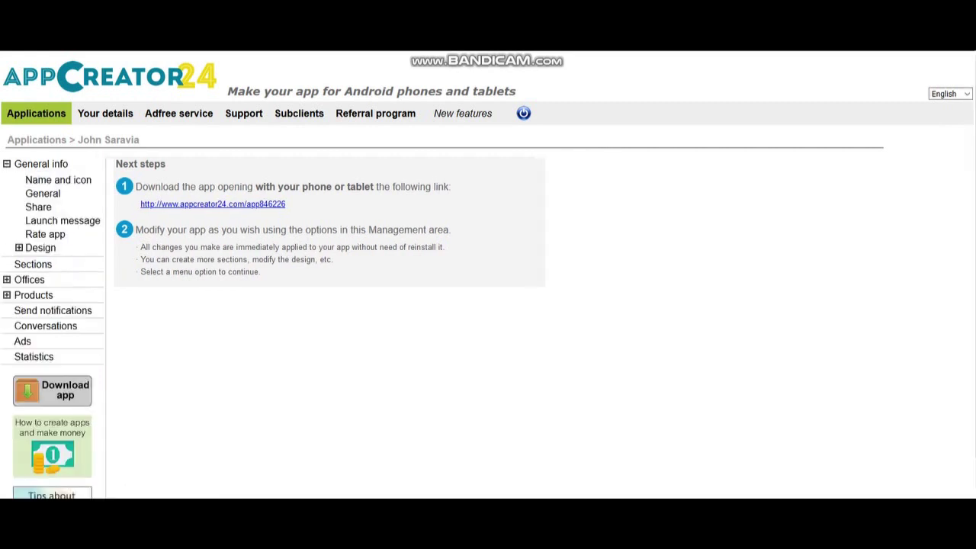
Save the Name and icon settings without changing the notifications icon, and confirm regeneration
click(58, 179)
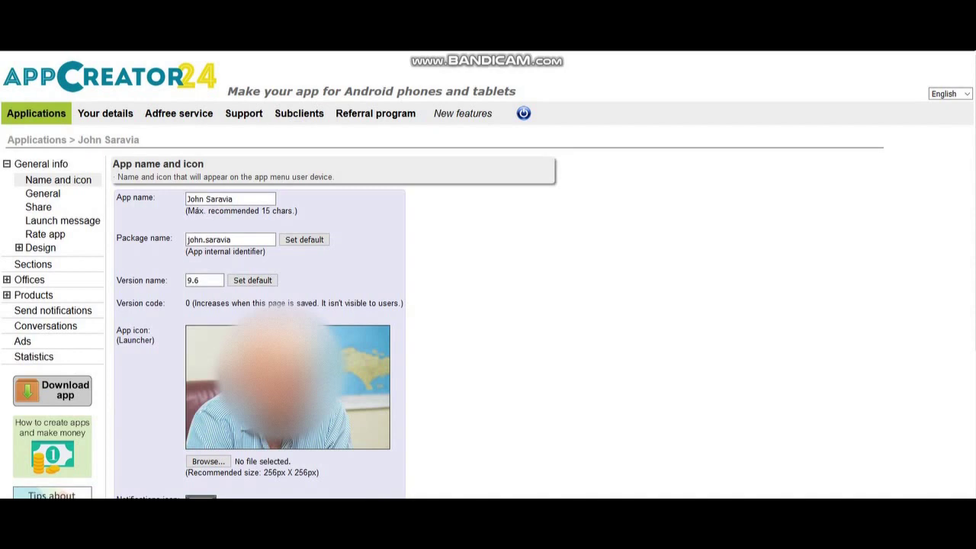
scroll(488, 274, down, 3)
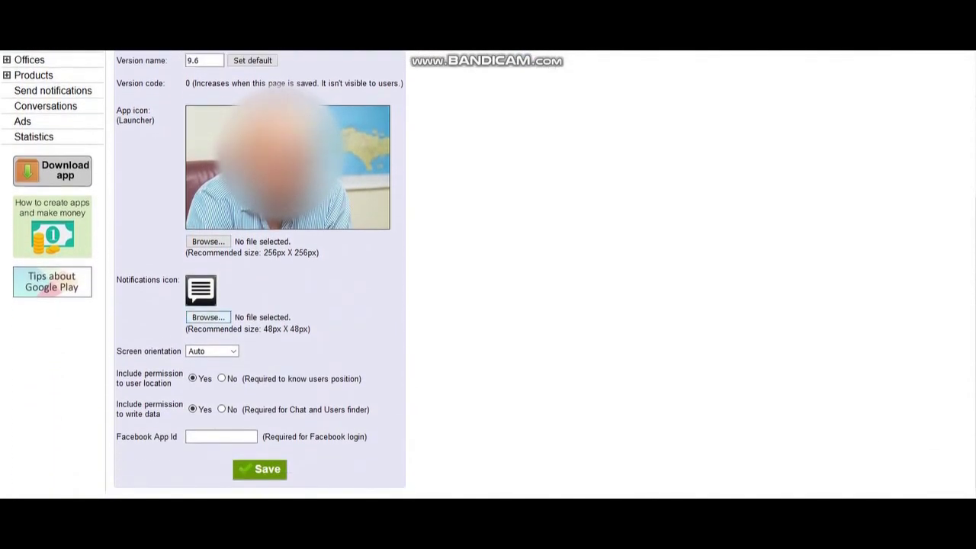
click(208, 317)
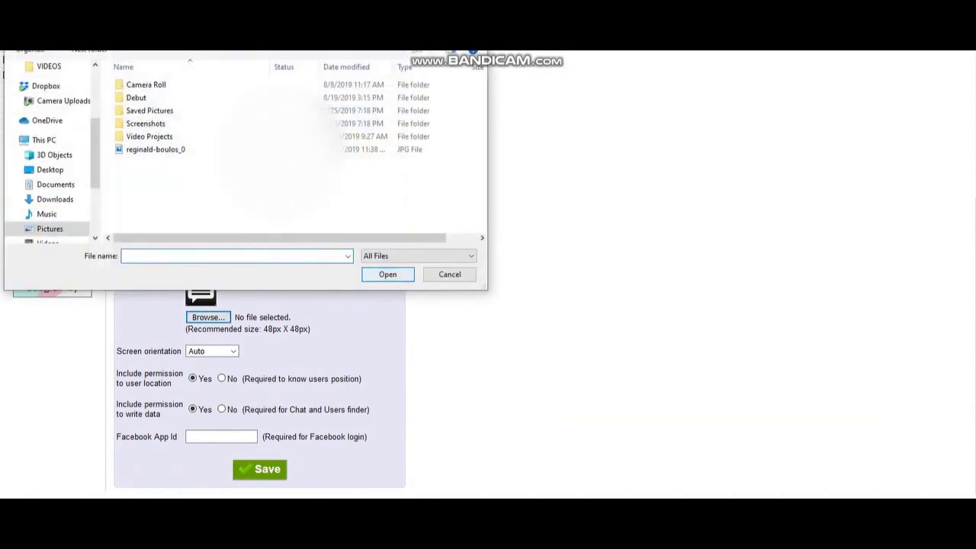
key(Escape)
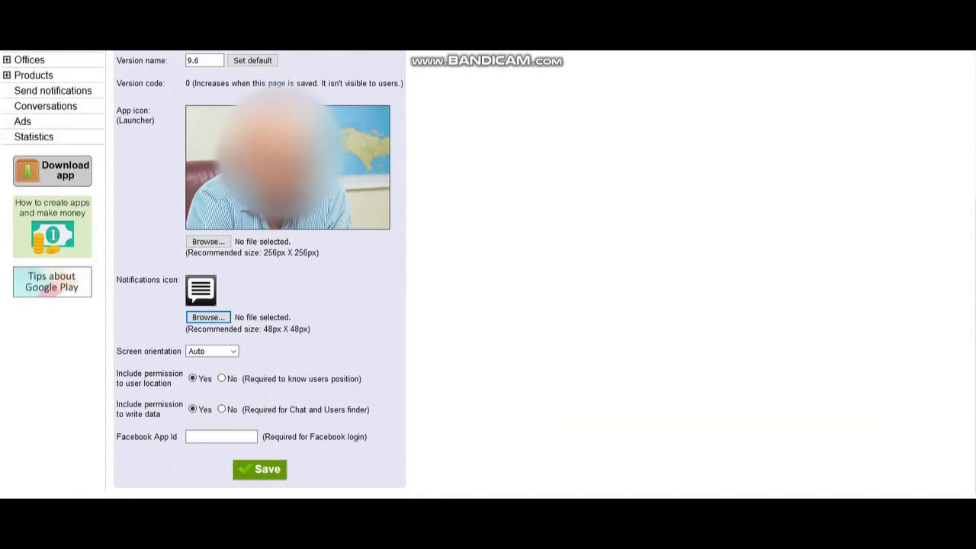
click(259, 469)
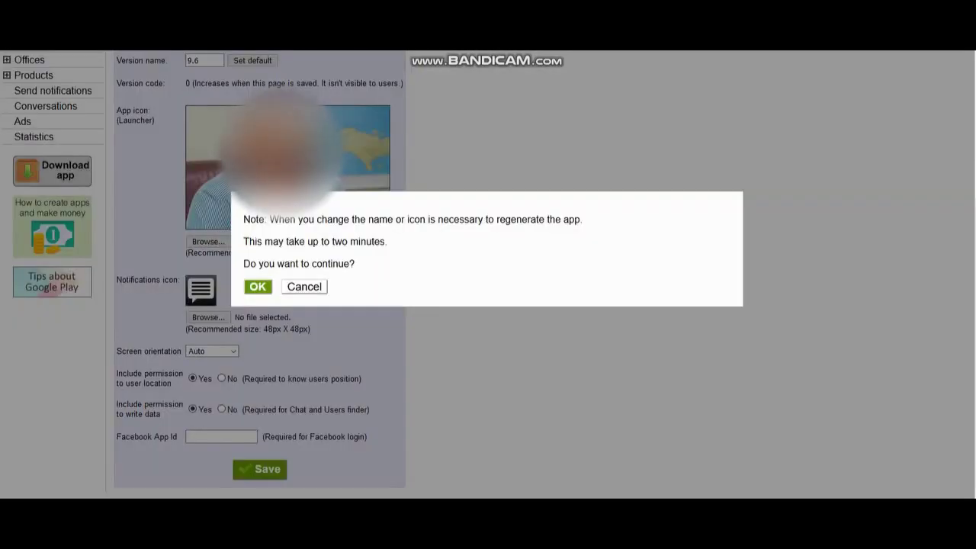
key(Return)
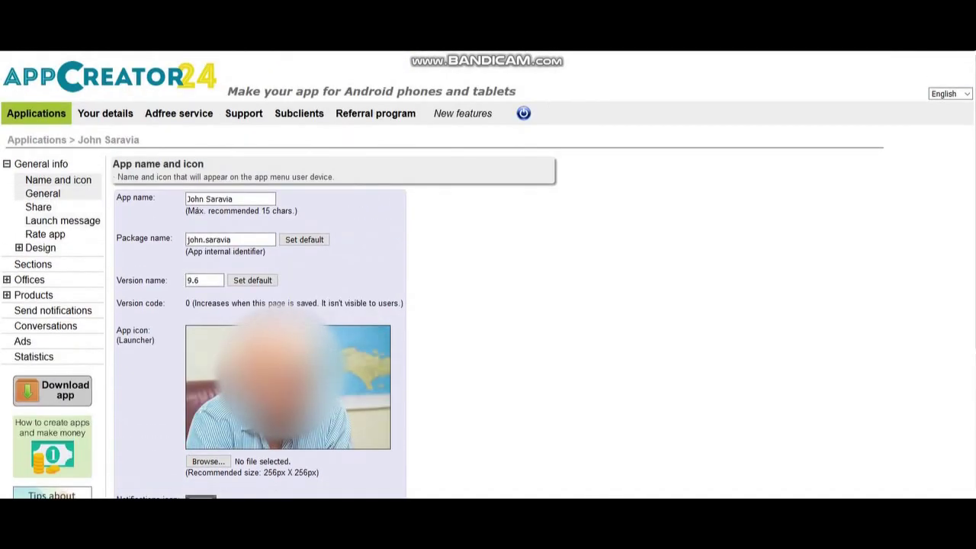
Review the General, Share and Launch message pages, then enable and save the Rate app message
click(42, 193)
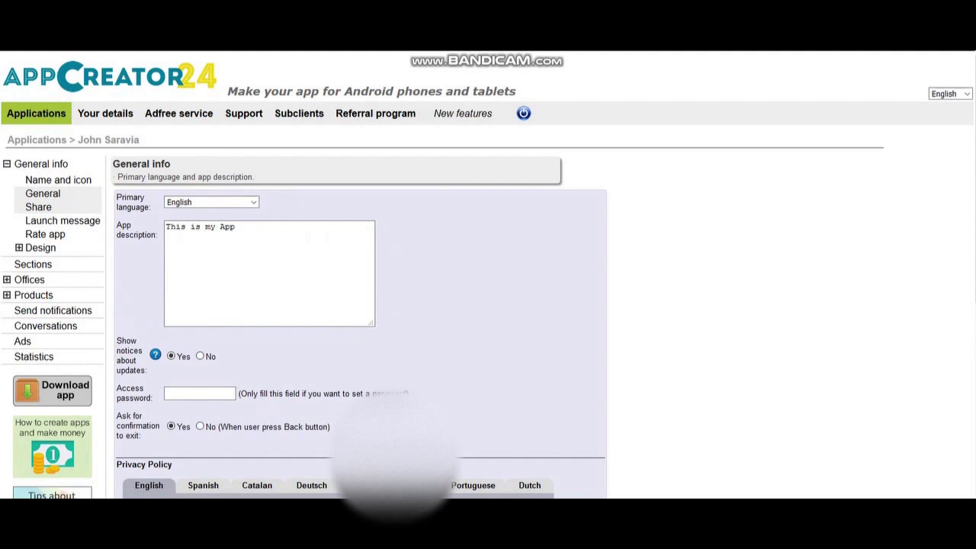
click(39, 207)
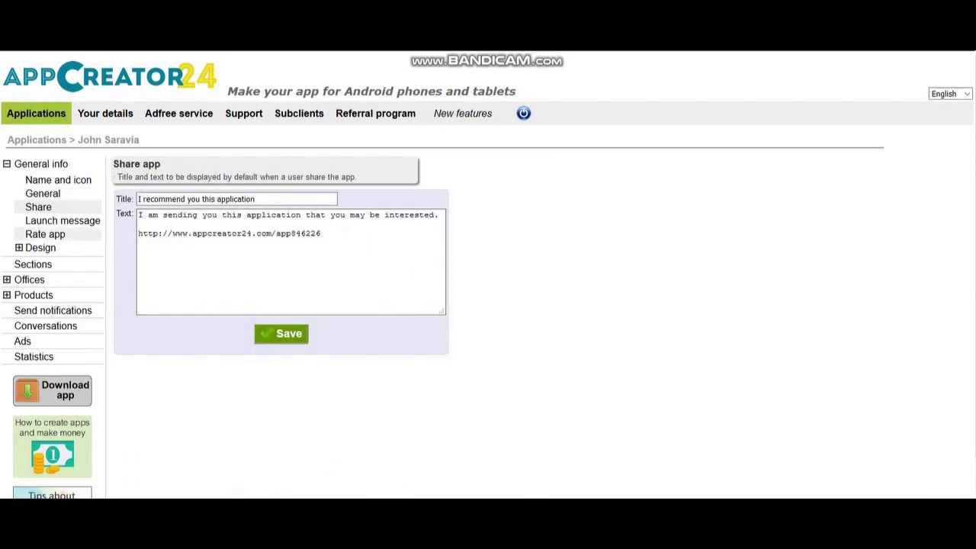
click(62, 221)
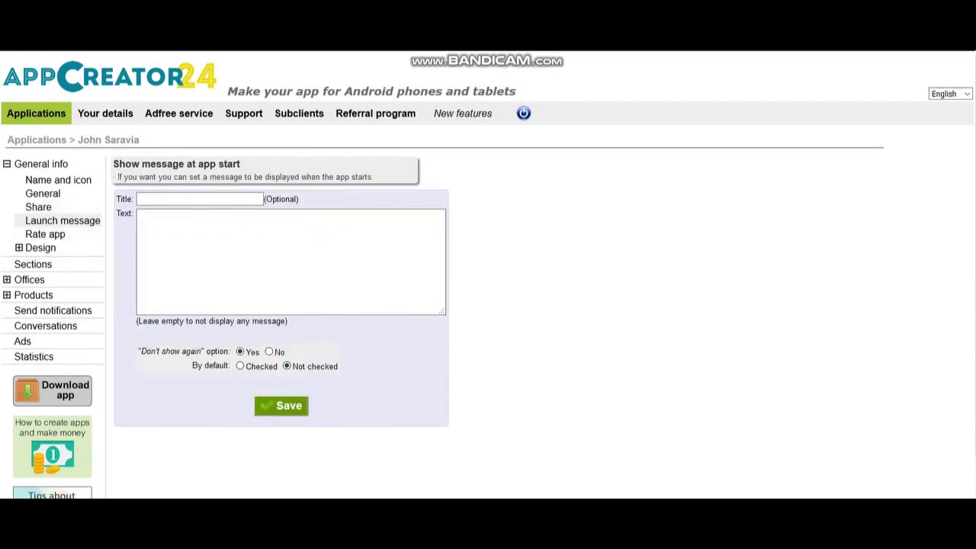
click(45, 234)
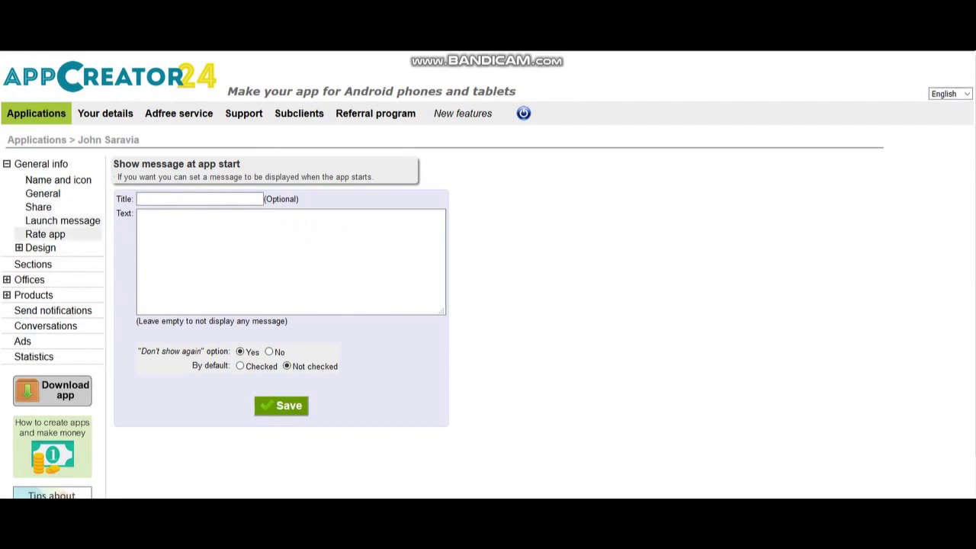
click(189, 198)
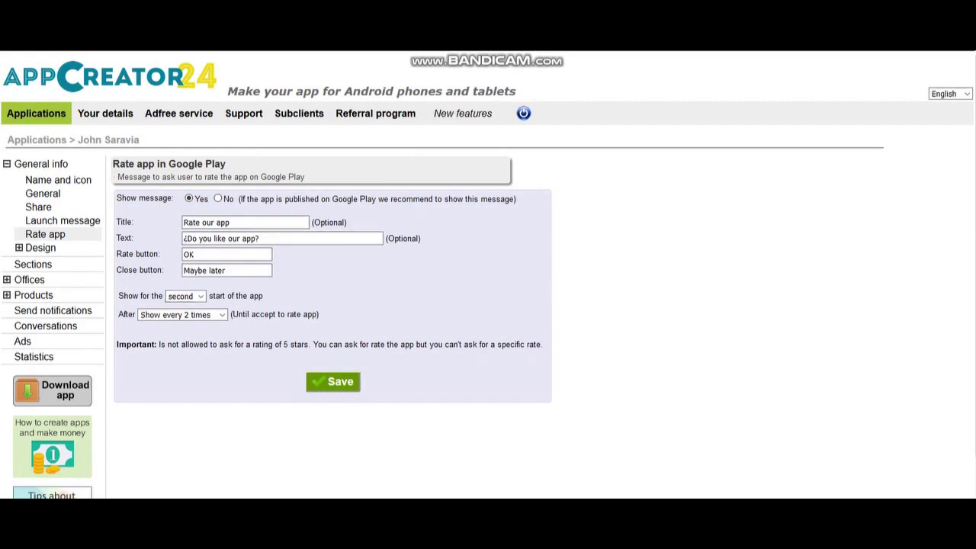
click(333, 381)
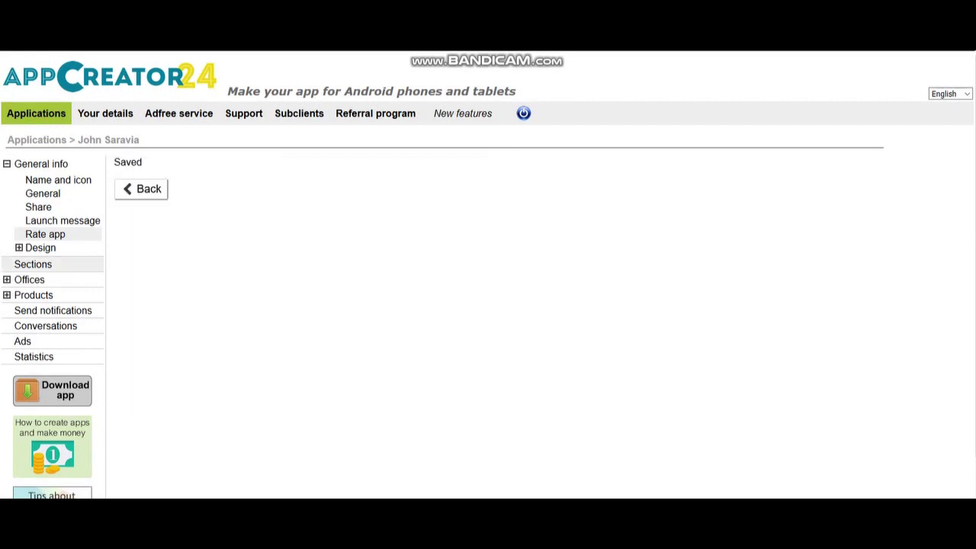
click(38, 248)
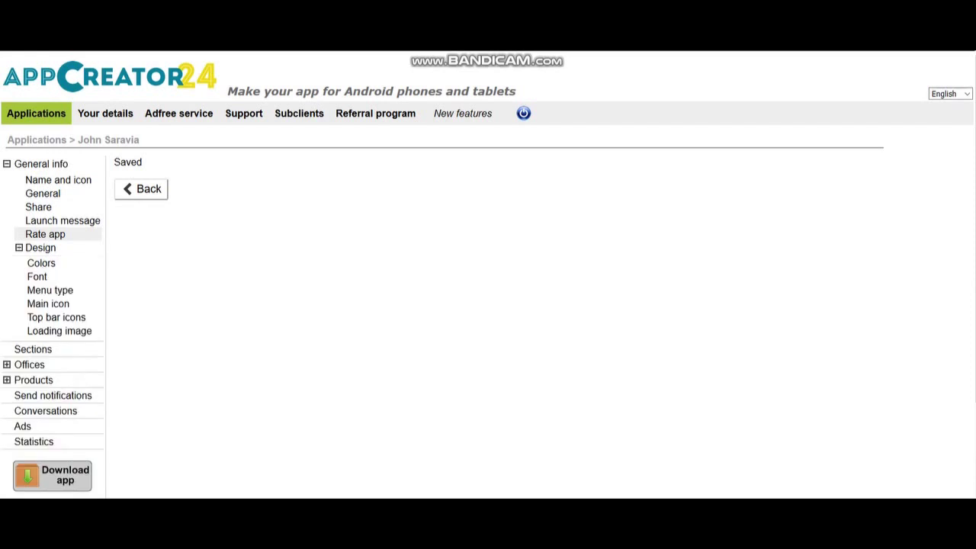
On the Design Colors page, switch the app style to Custom
click(41, 263)
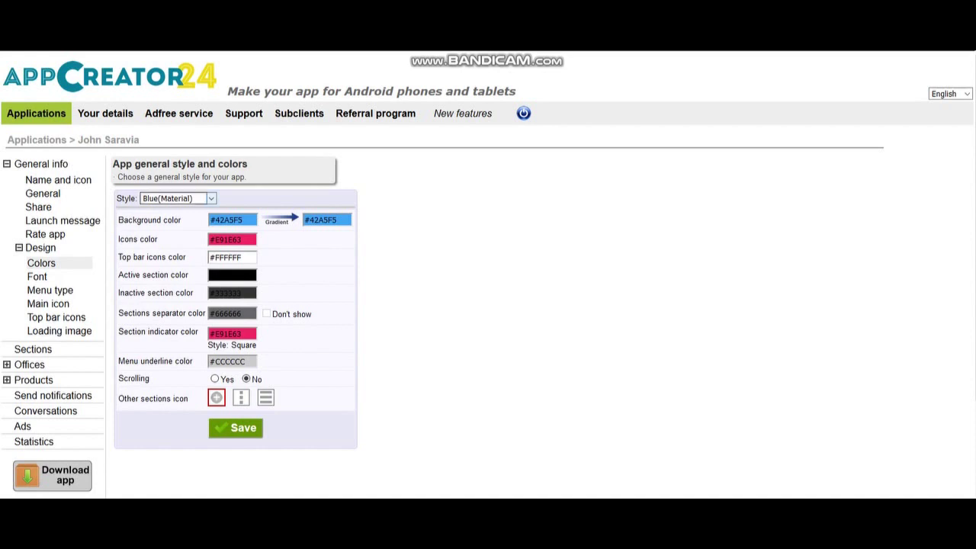
click(177, 198)
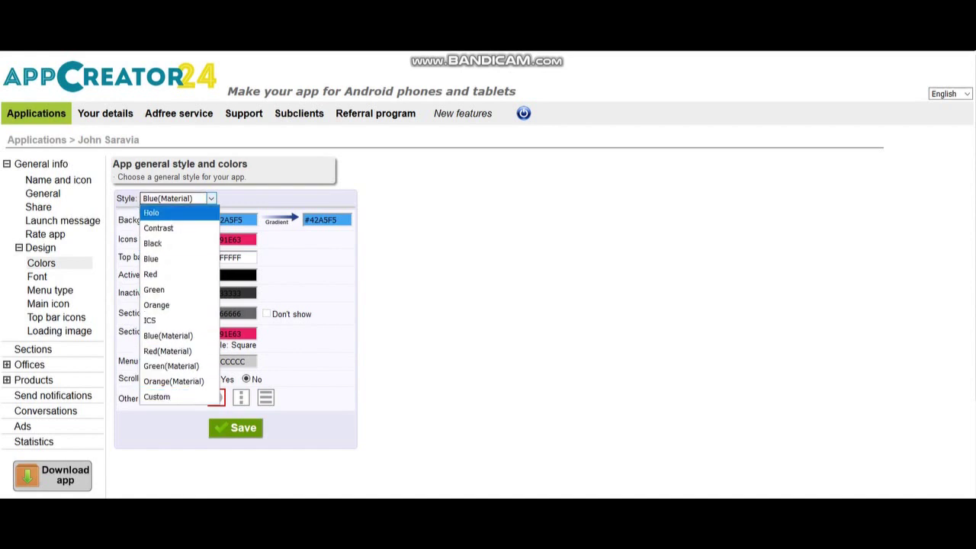
key(Return)
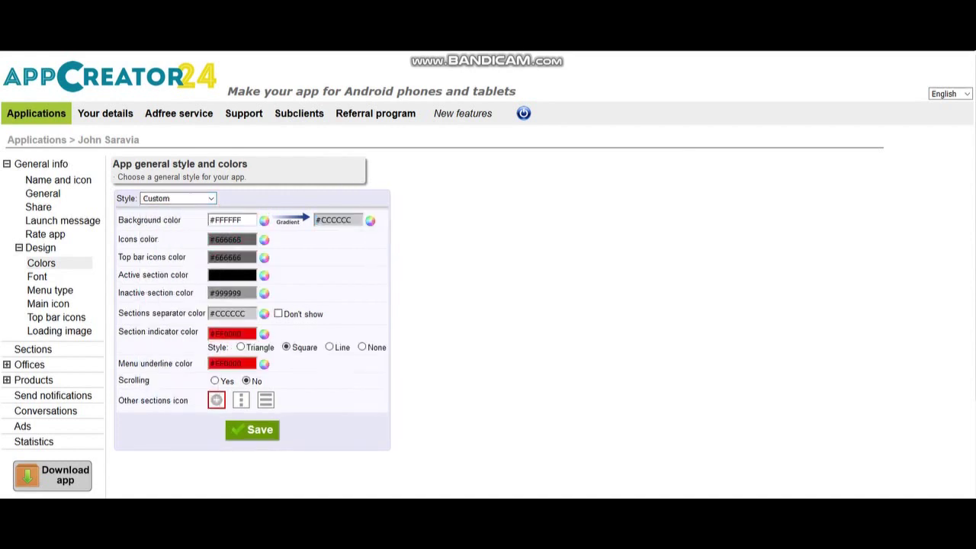
Set a blue #0000FF to red gradient background and green #00FF66 icons
click(264, 221)
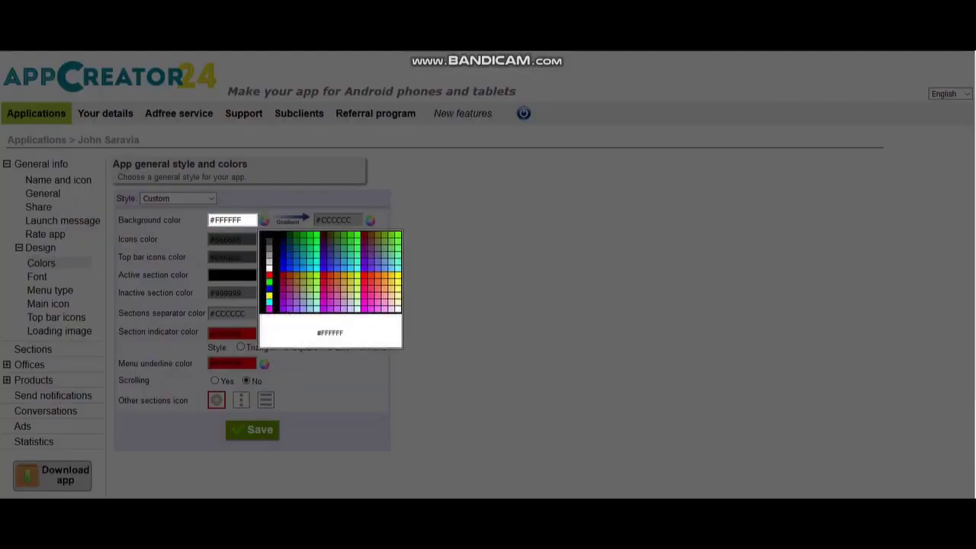
click(269, 289)
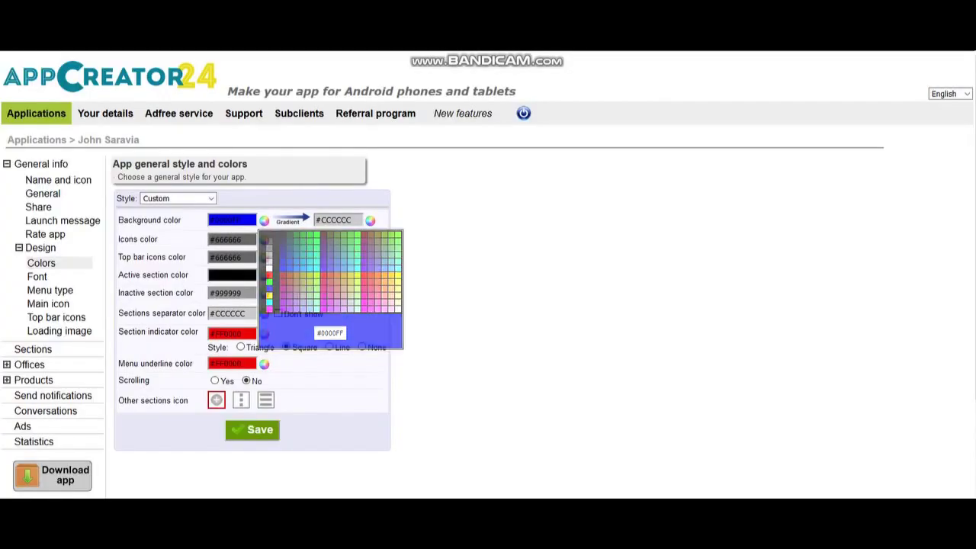
click(369, 220)
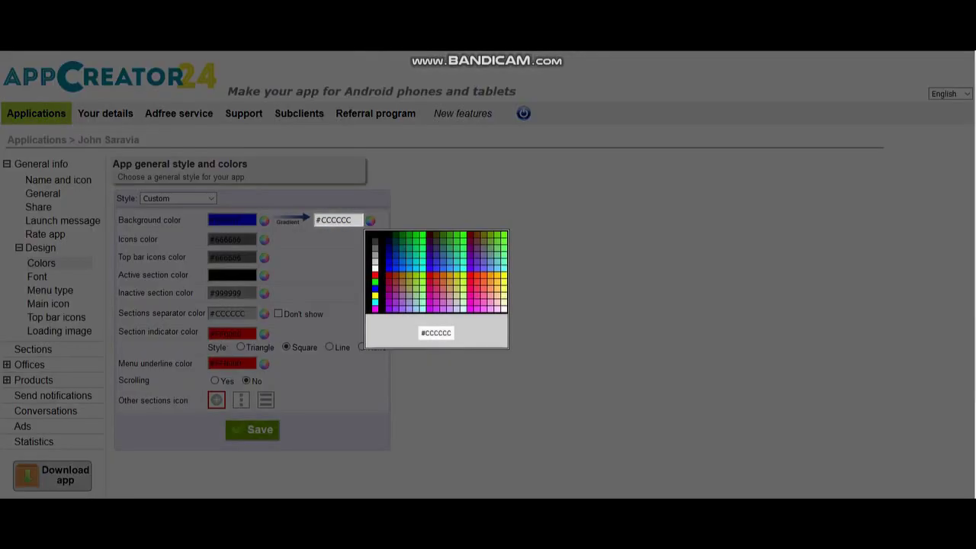
click(375, 275)
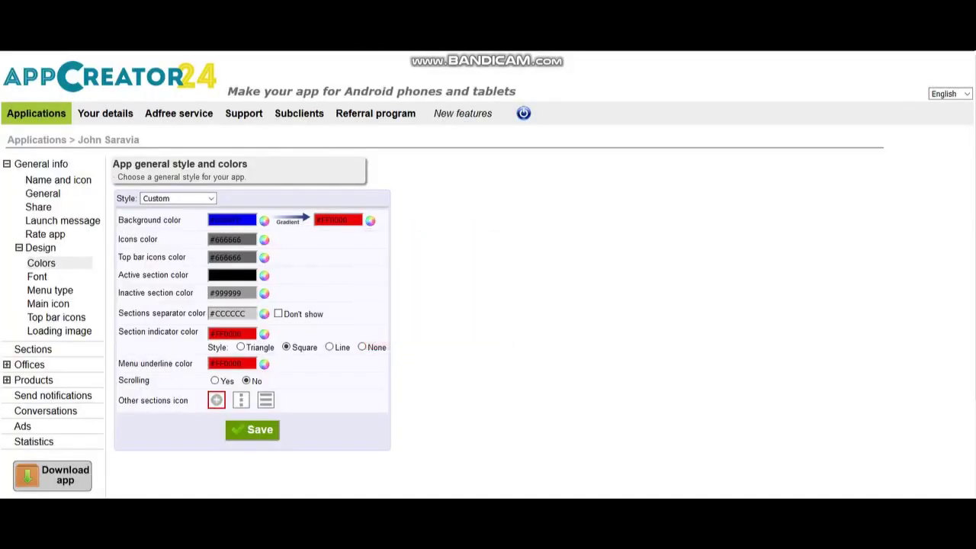
click(264, 240)
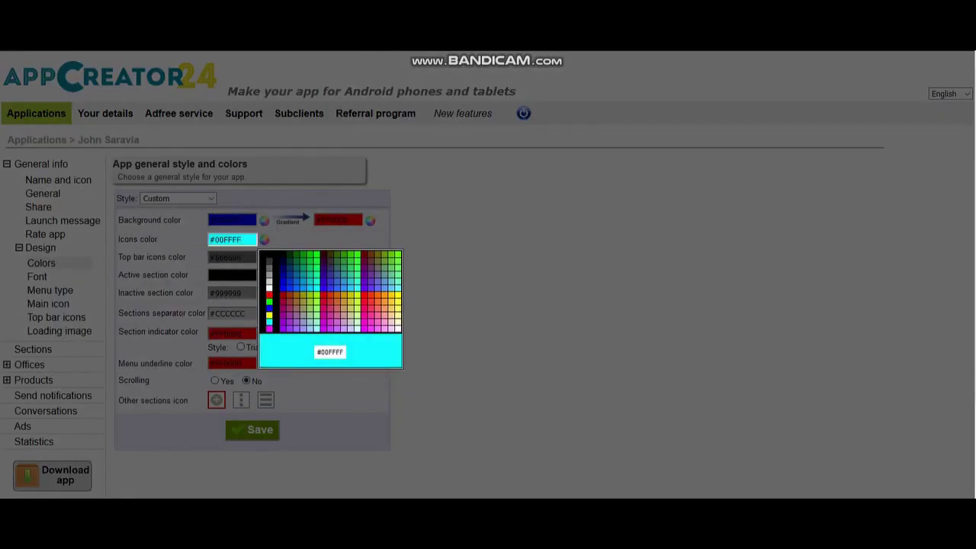
click(317, 269)
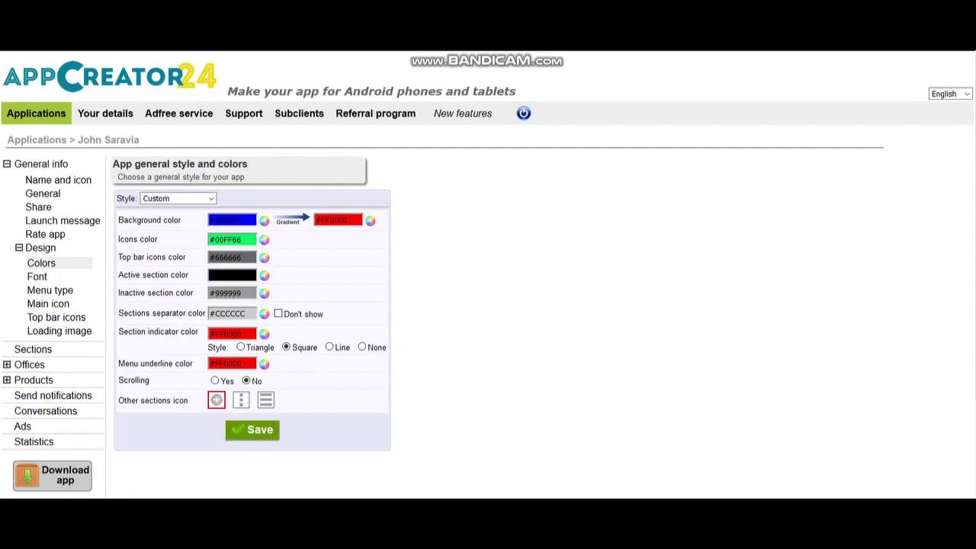
Make top-bar icons yellow #FFFF00, the active section white and inactive sections blue #0033FF
click(264, 257)
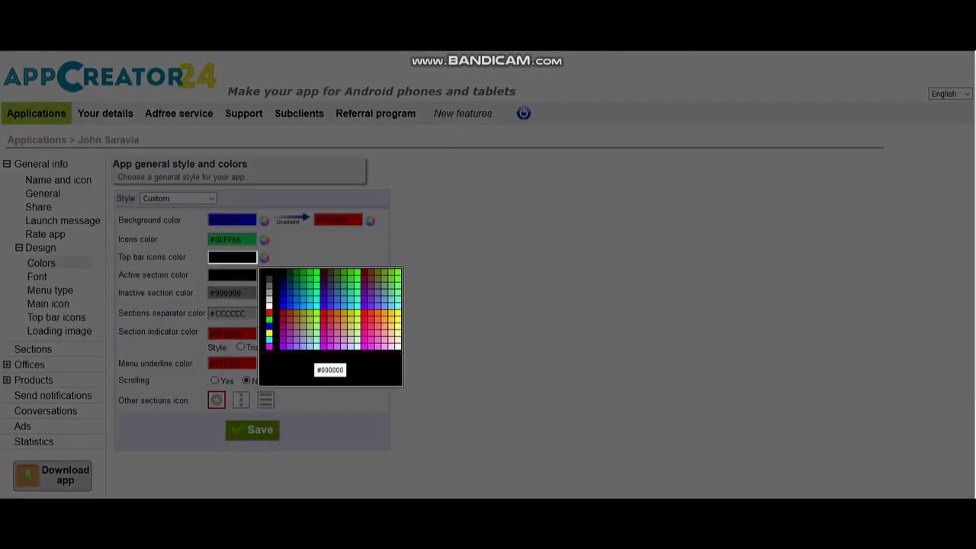
click(269, 334)
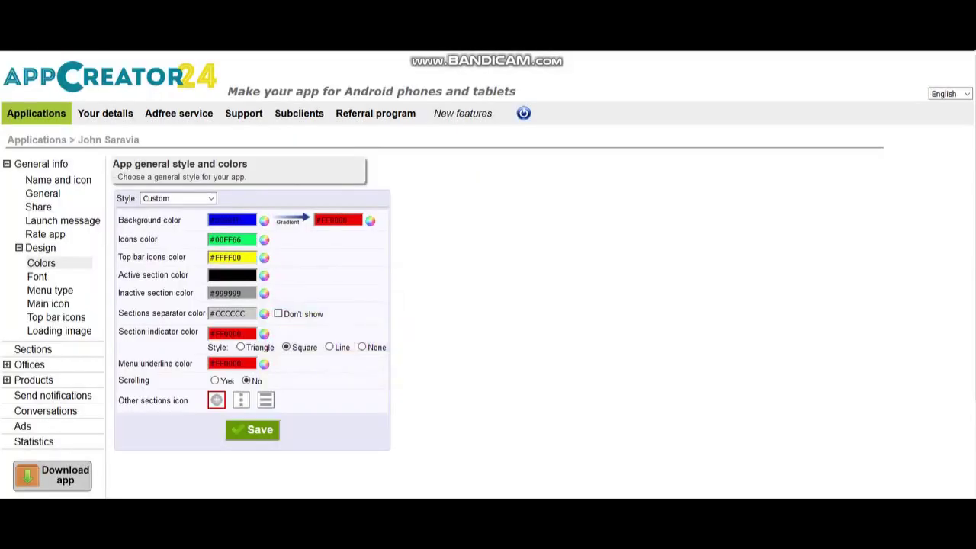
click(264, 275)
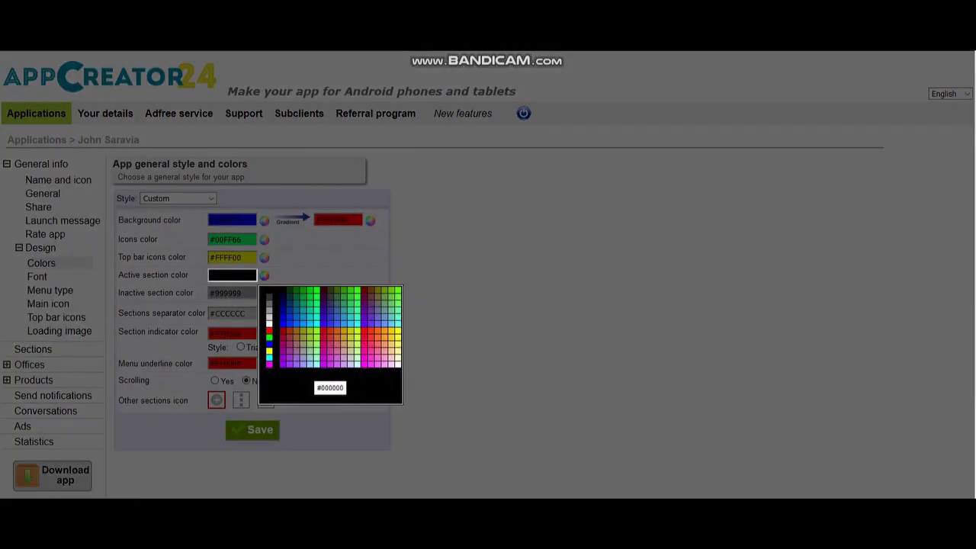
click(269, 325)
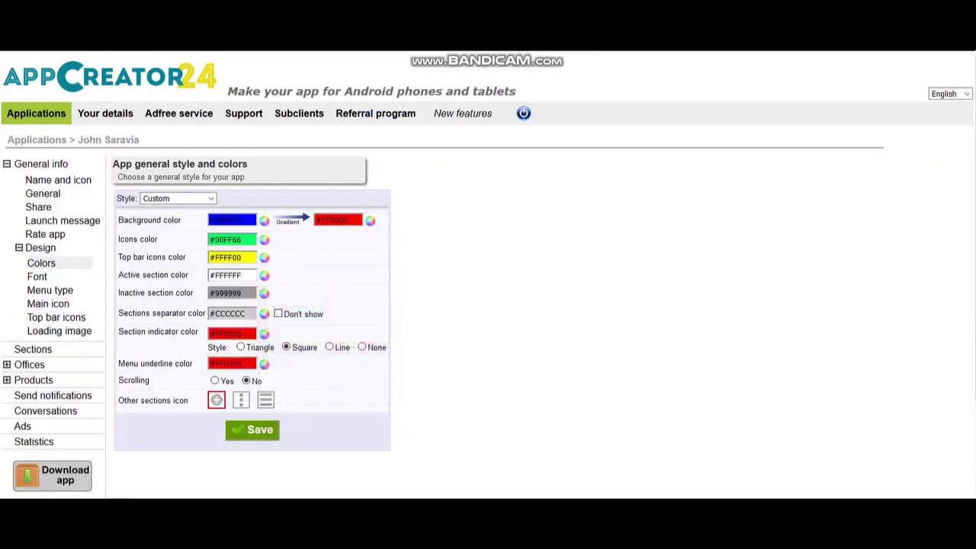
click(264, 293)
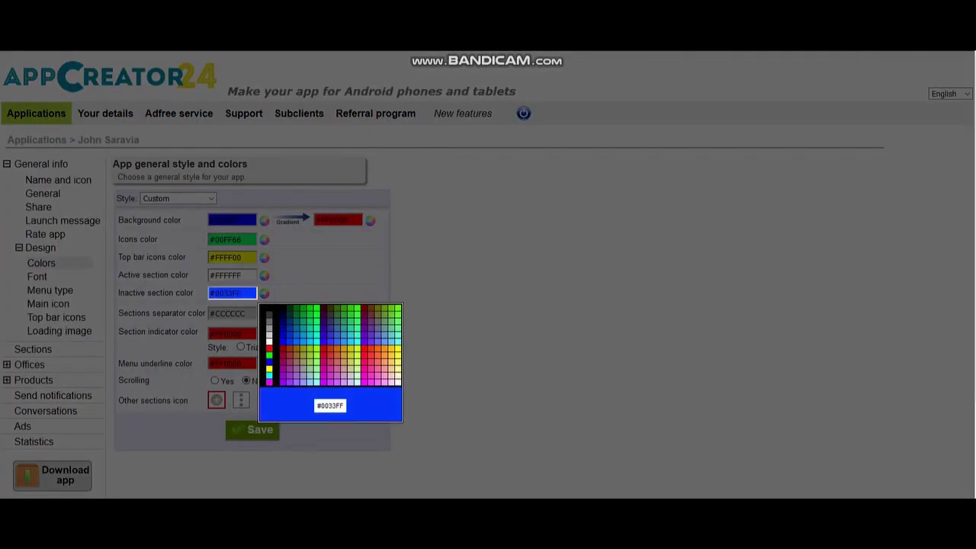
click(290, 342)
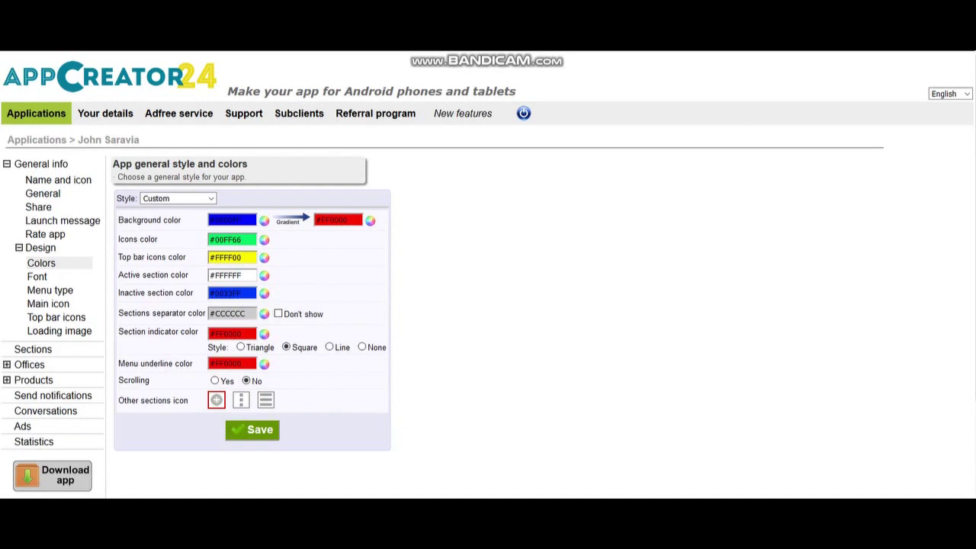
Set the separator yellow, keep the indicator red #FF0000, make the underline black, and save
click(264, 314)
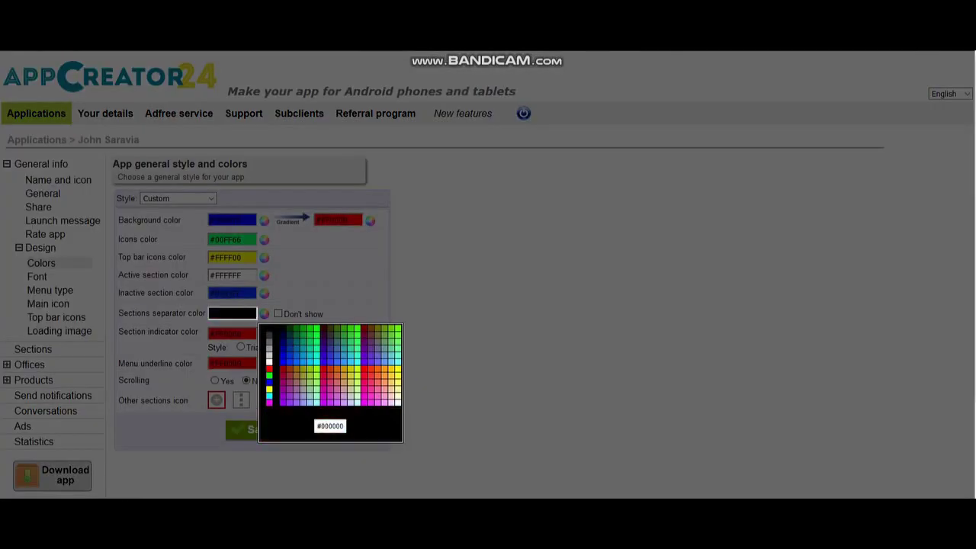
click(269, 389)
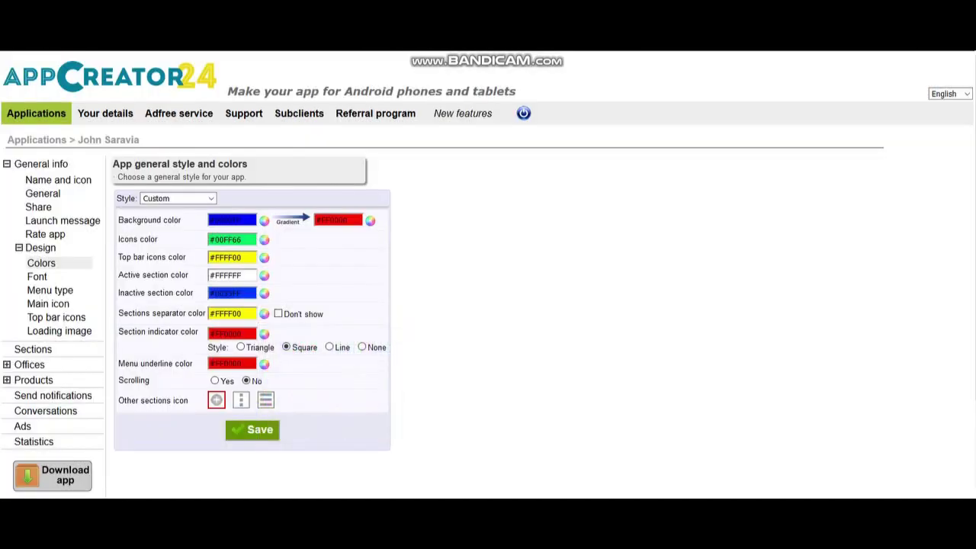
click(263, 333)
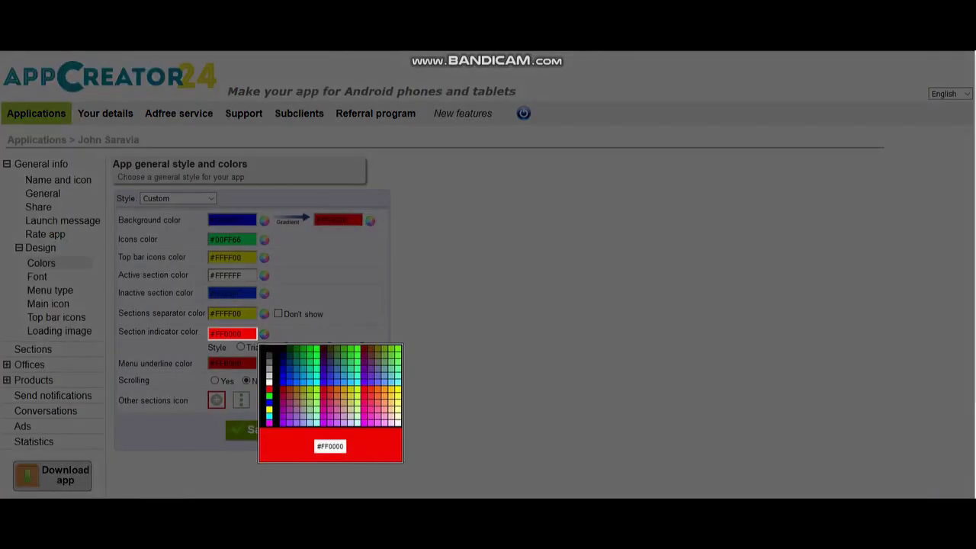
click(269, 389)
click(264, 364)
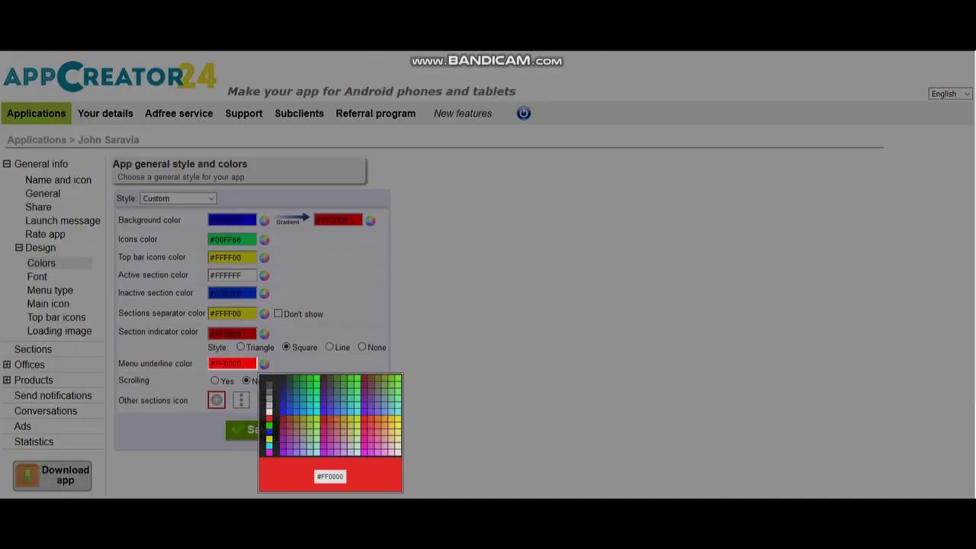
click(270, 379)
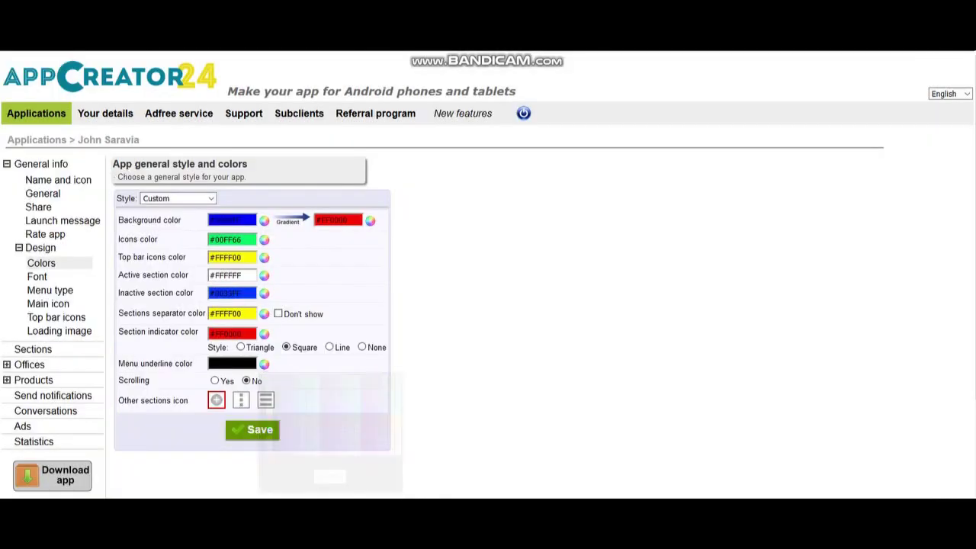
click(252, 430)
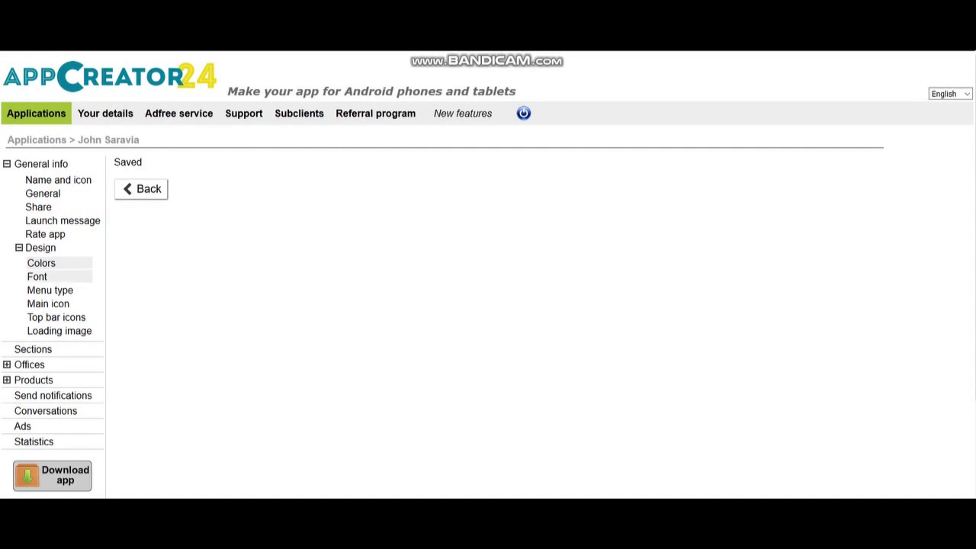
Try the Pacifico and Sansation-Regular fonts, then choose Walkway_Bold.ttf as the app font
click(37, 276)
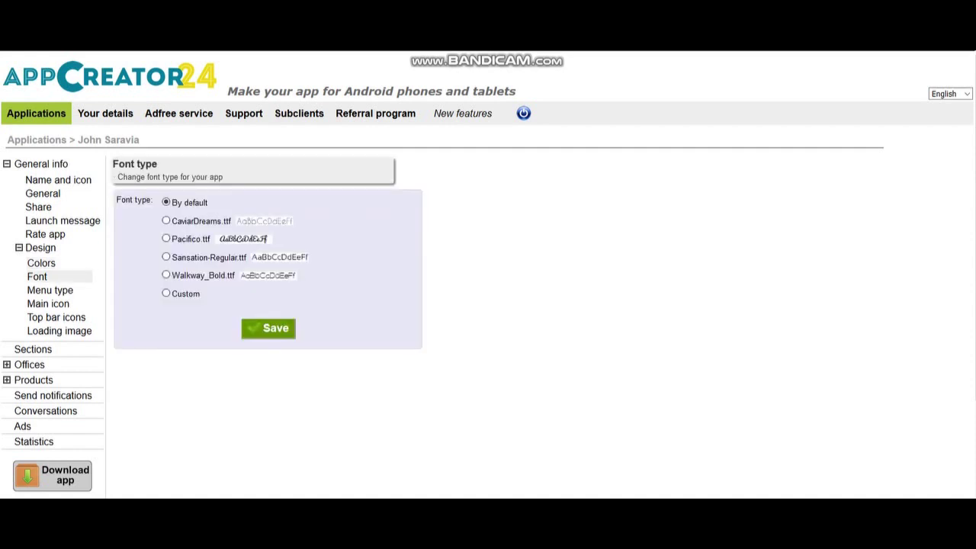
click(166, 239)
click(165, 257)
click(166, 275)
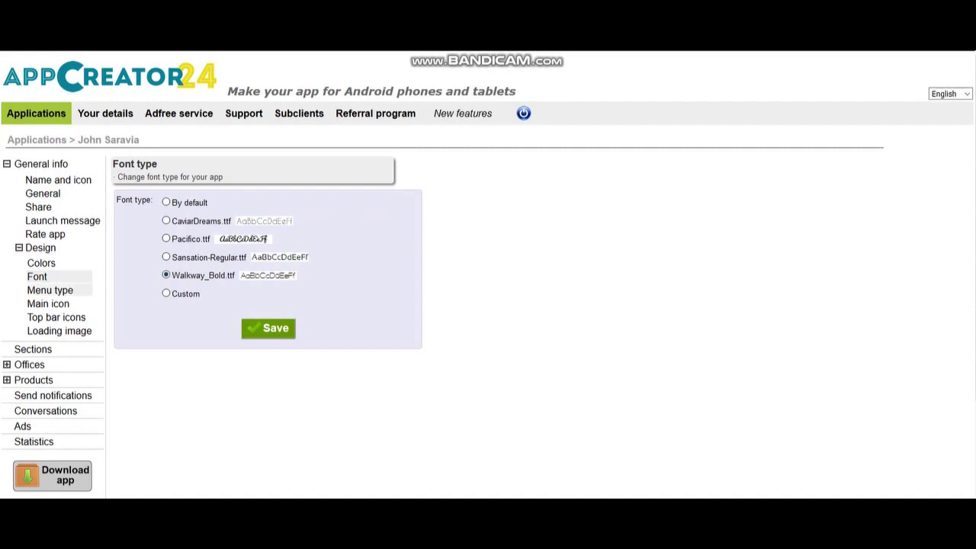
click(50, 290)
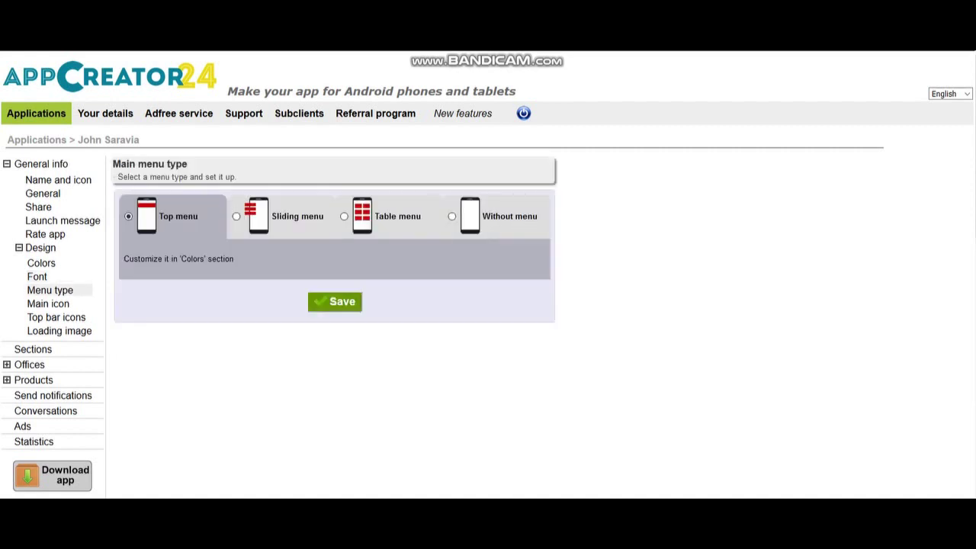
Preview the Sliding, Table and Without menu layouts, then go to the Main icon page
click(236, 216)
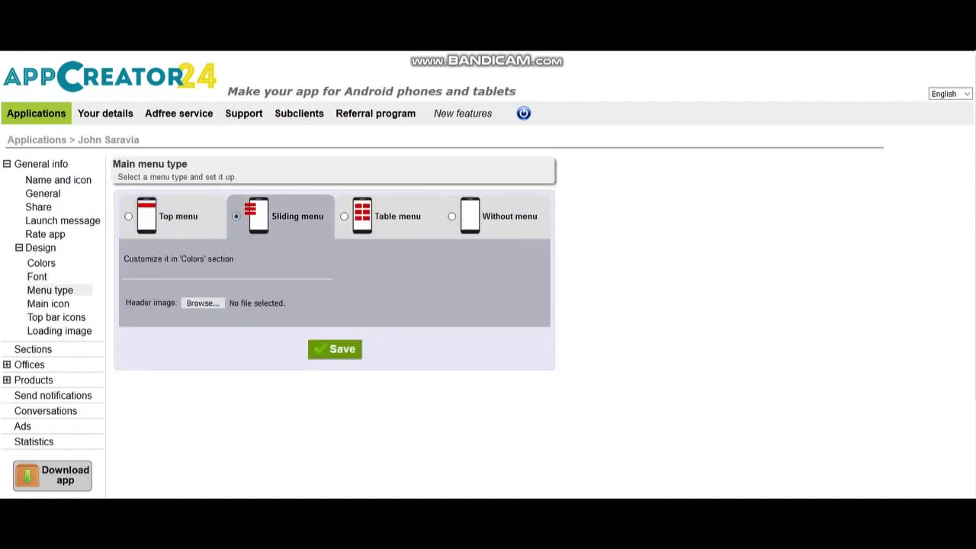
click(344, 216)
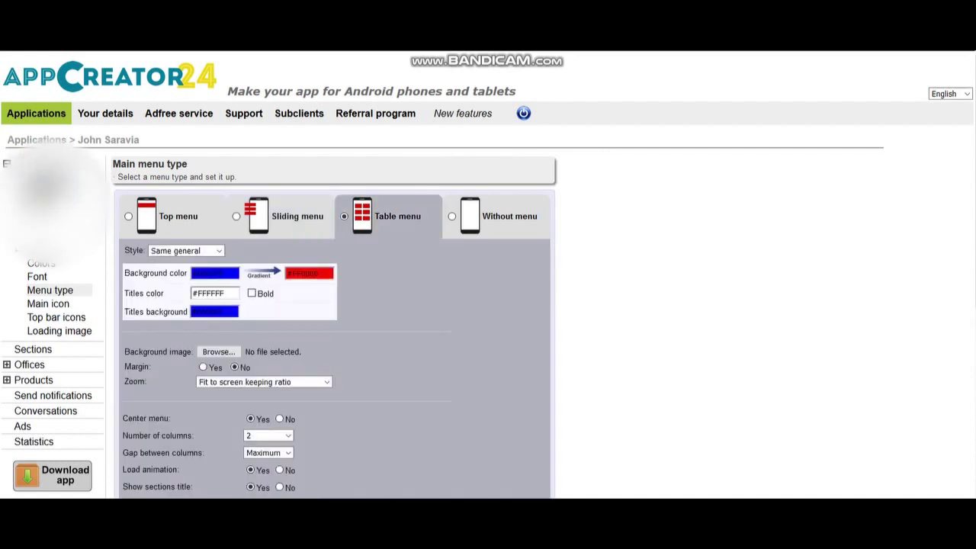
click(451, 216)
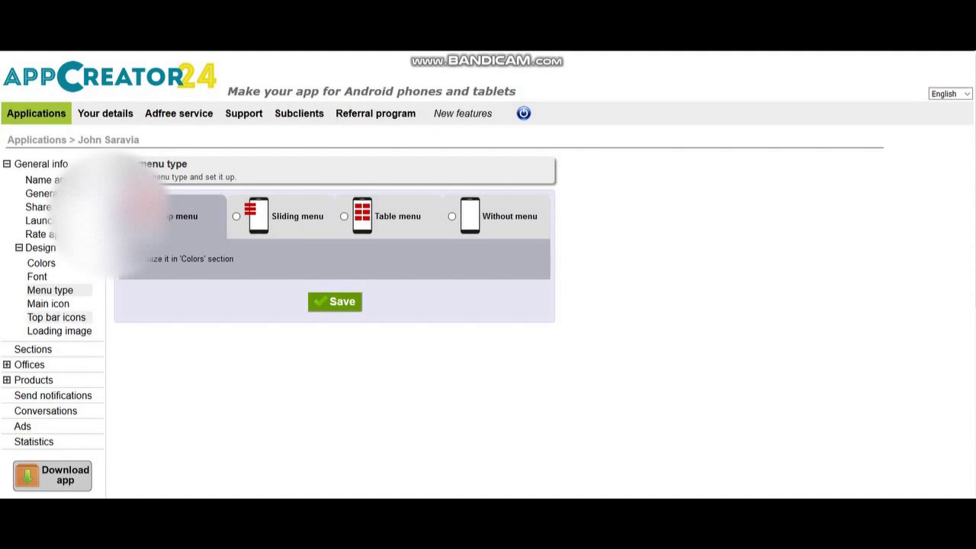
click(48, 304)
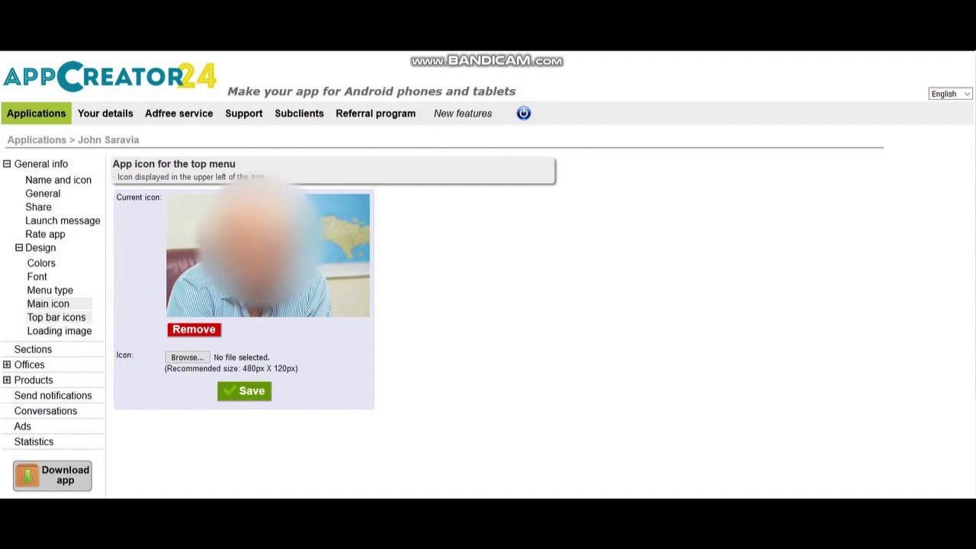
Move share to Disabled and exit to Enabled among top-bar icons, then view the Sections list
click(57, 318)
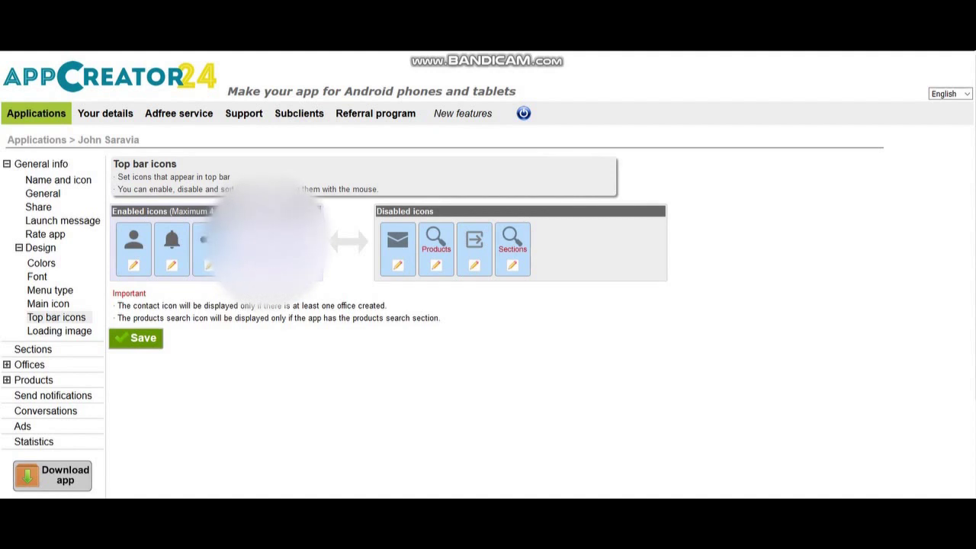
drag(212, 244, 551, 247)
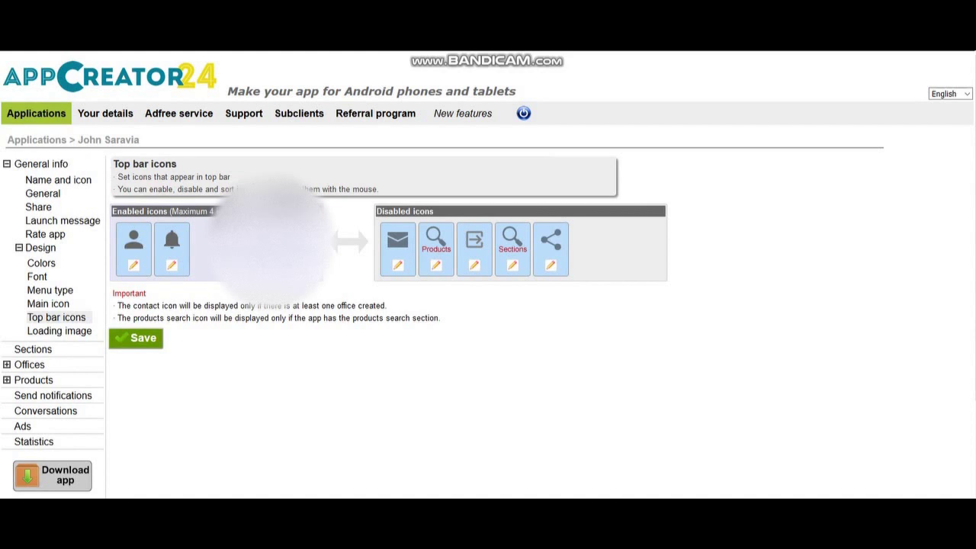
drag(475, 248, 172, 248)
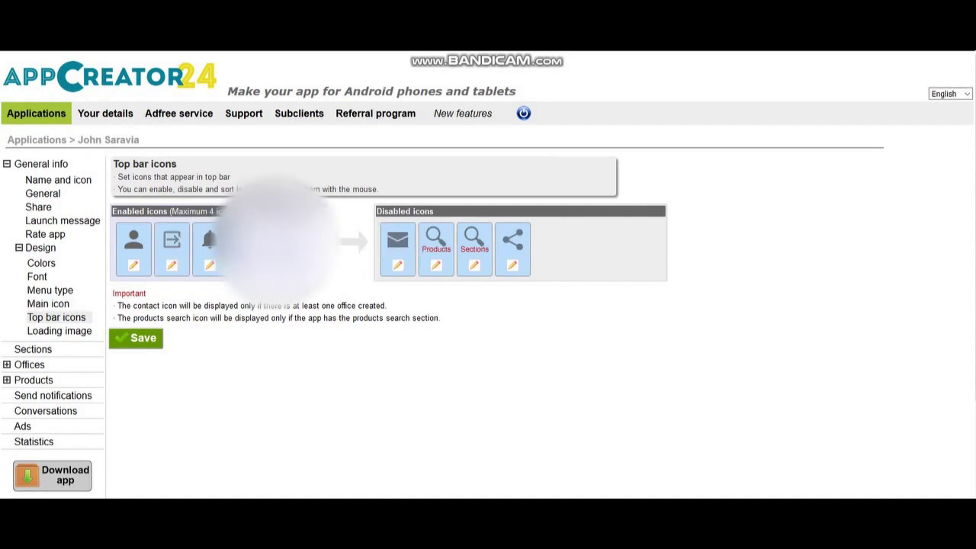
click(59, 331)
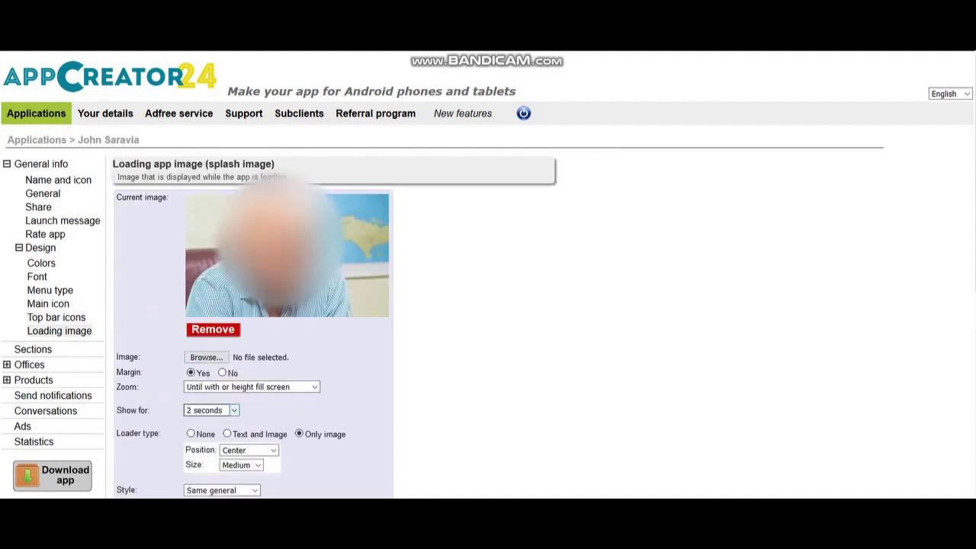
click(33, 348)
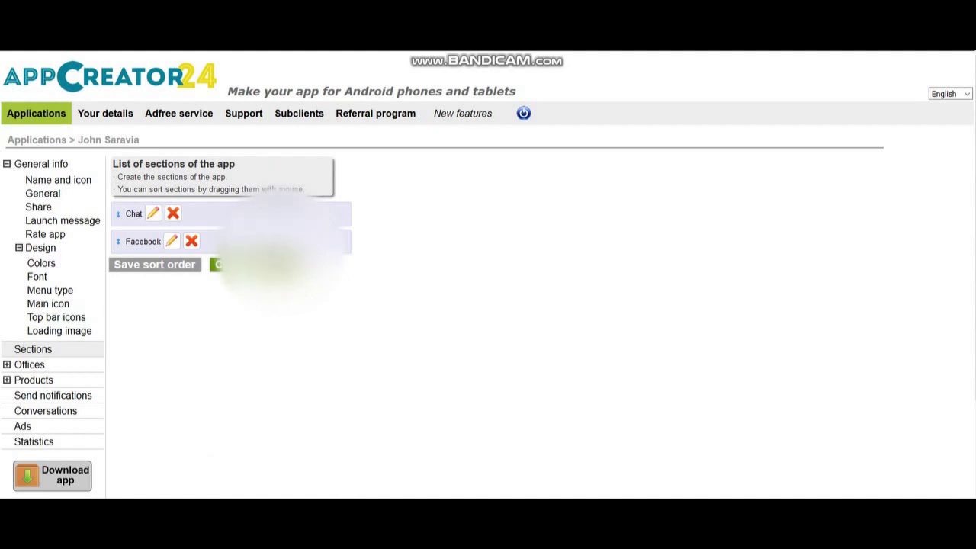
Create a new Web section titled 'Twitter' and enter the bare account handle as its address
click(228, 265)
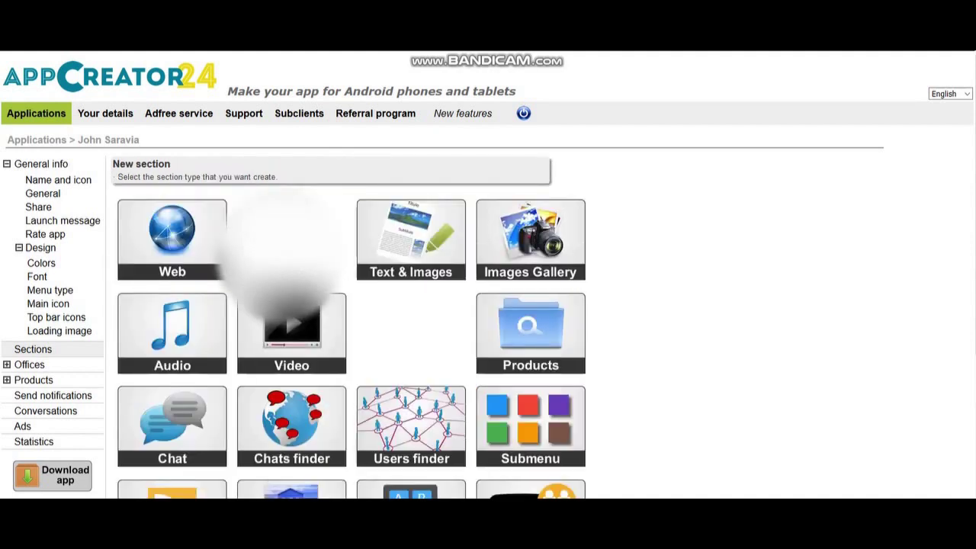
click(206, 252)
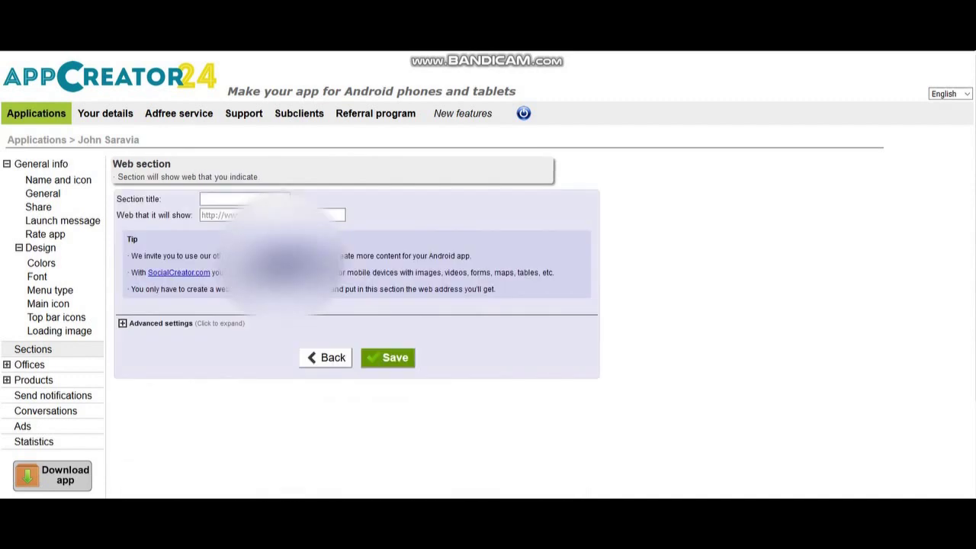
click(244, 198)
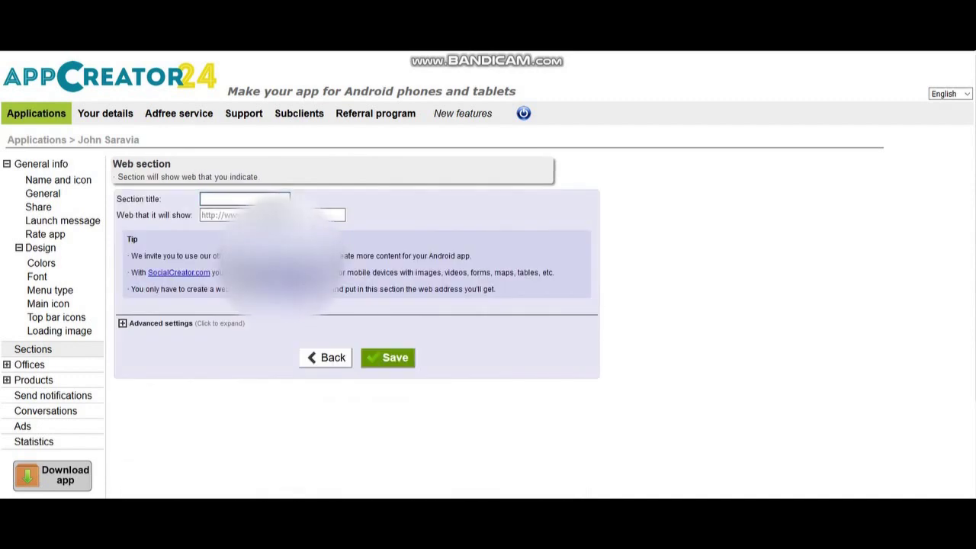
text(Twitt)
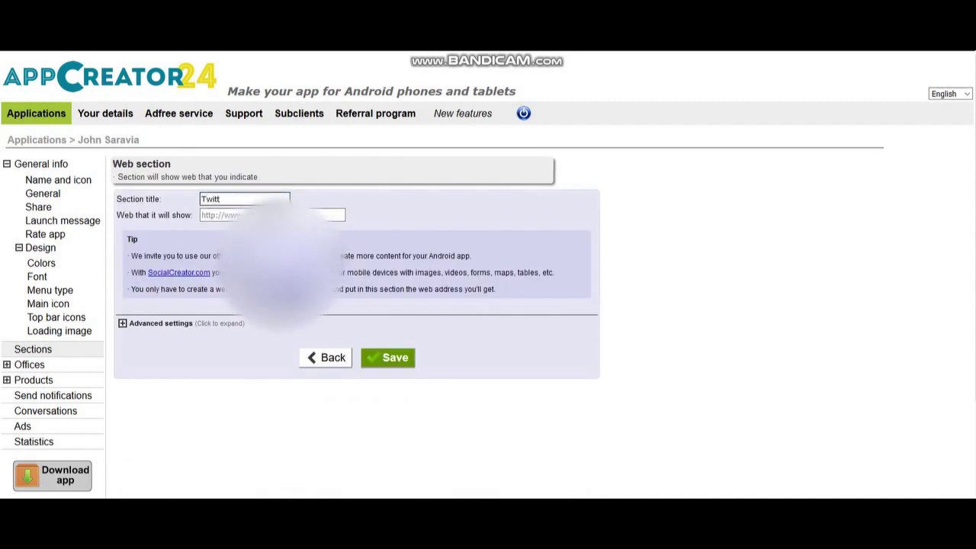
text(er)
key(Tab)
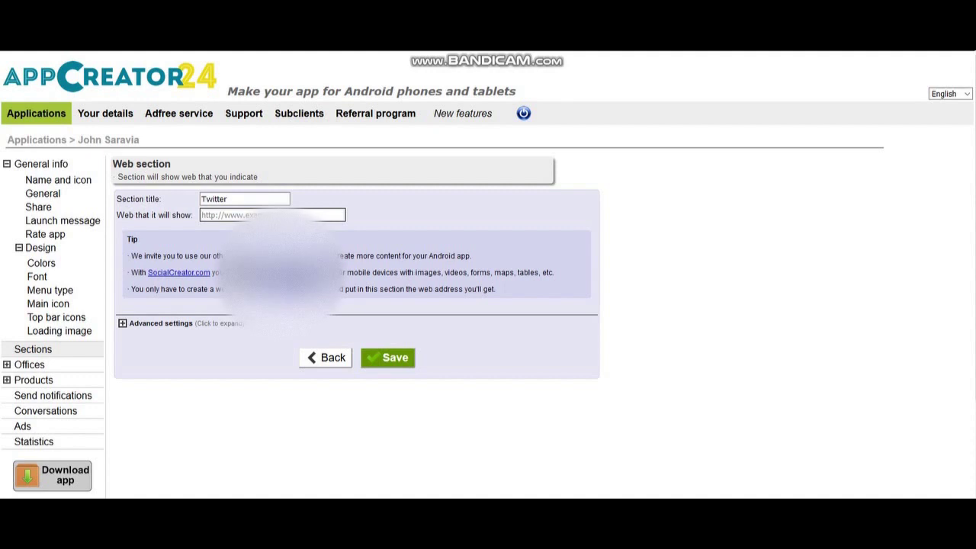
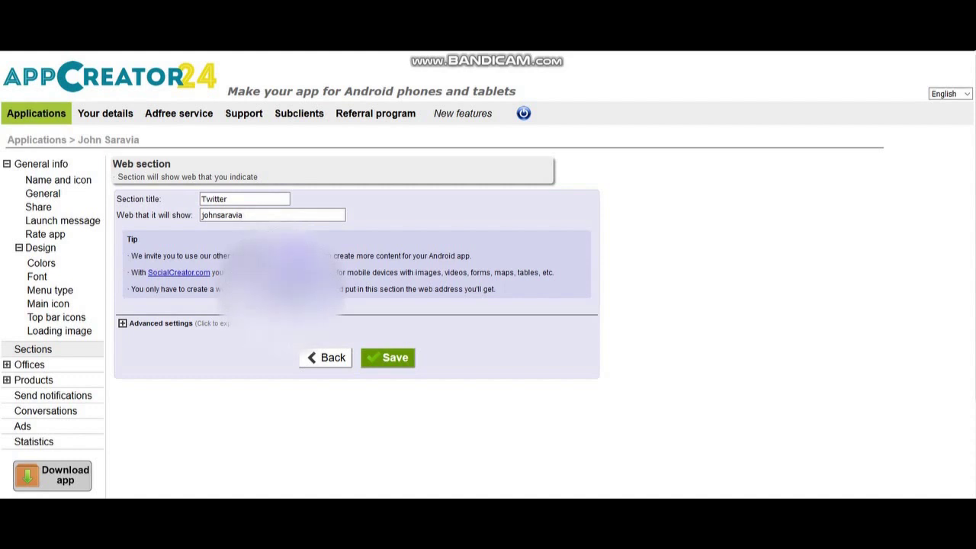
key(ctrl+a)
key(BackSpace)
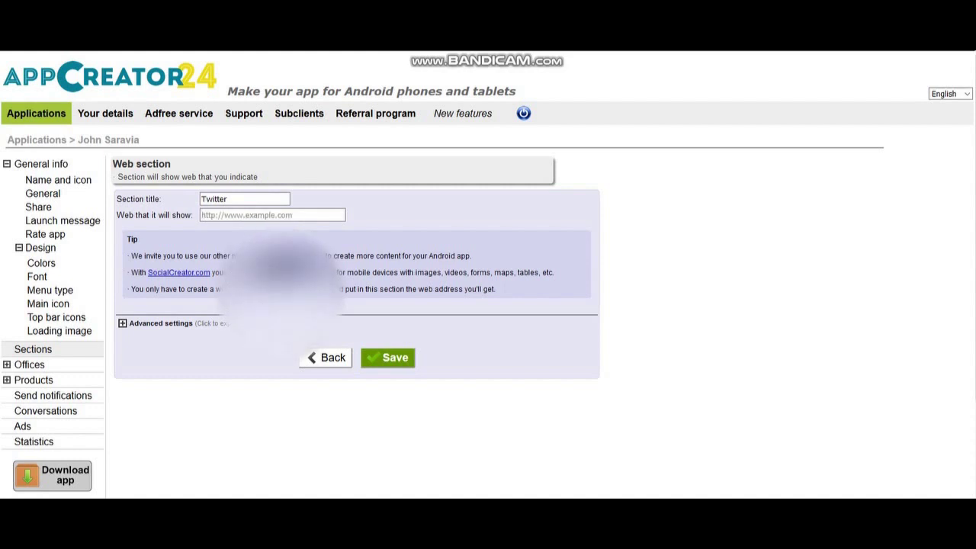
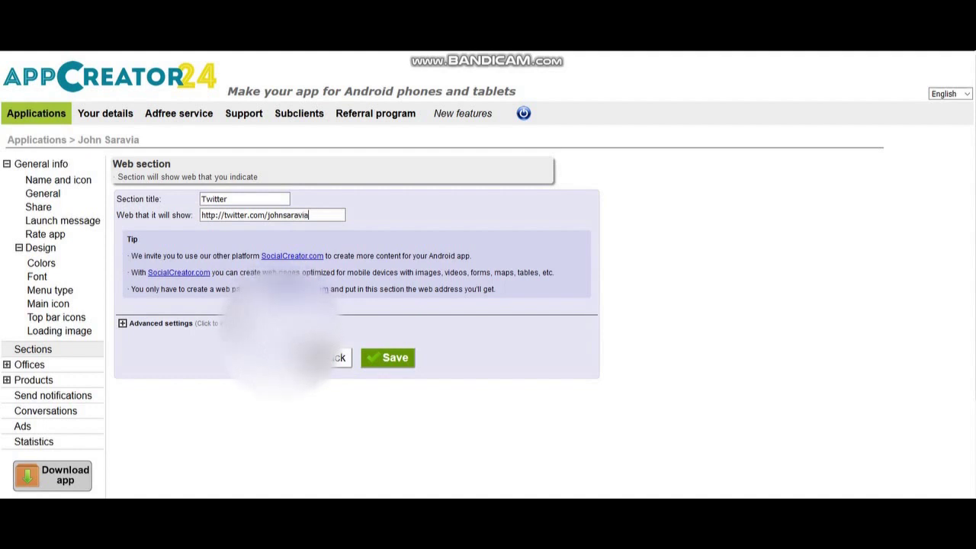
key(Return)
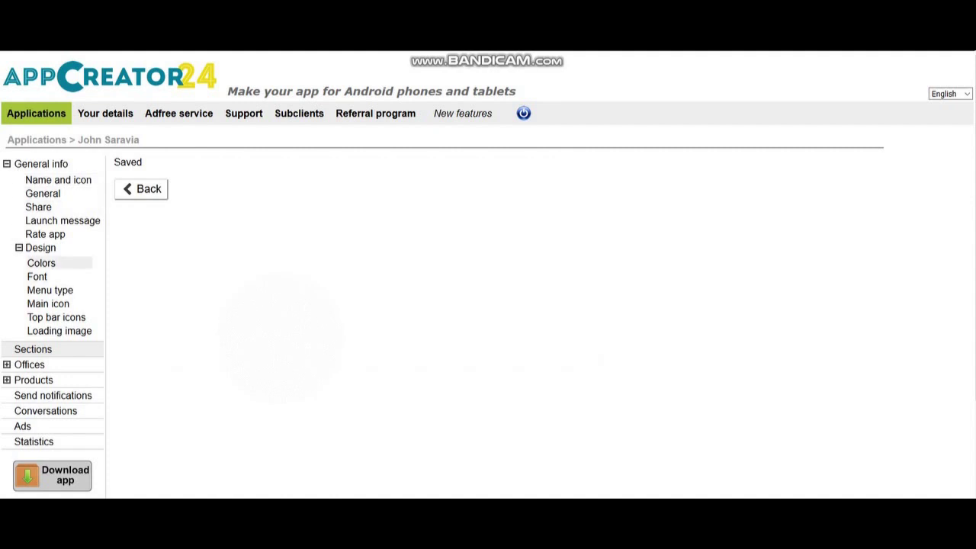
Expand Offices, review its List and contact form Options, then go to the Ads page
click(29, 364)
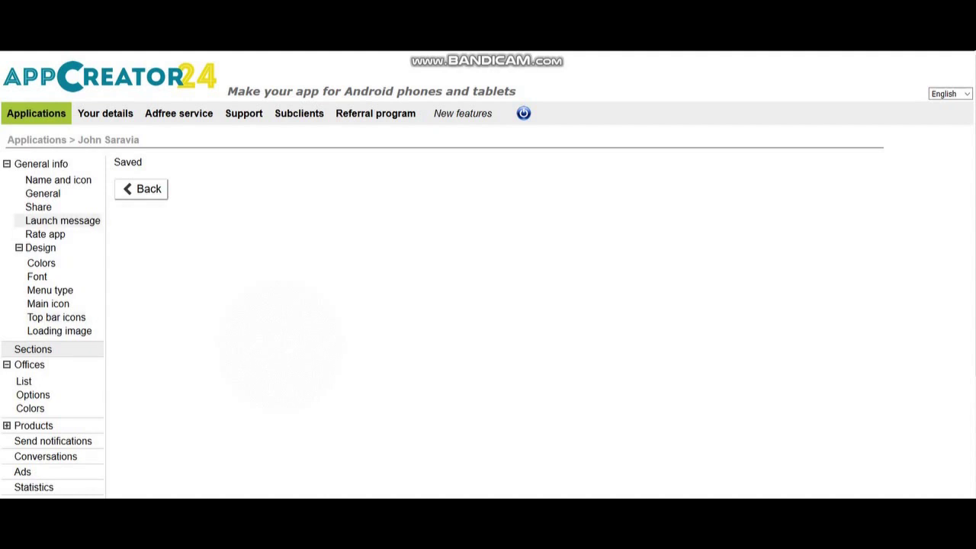
click(29, 364)
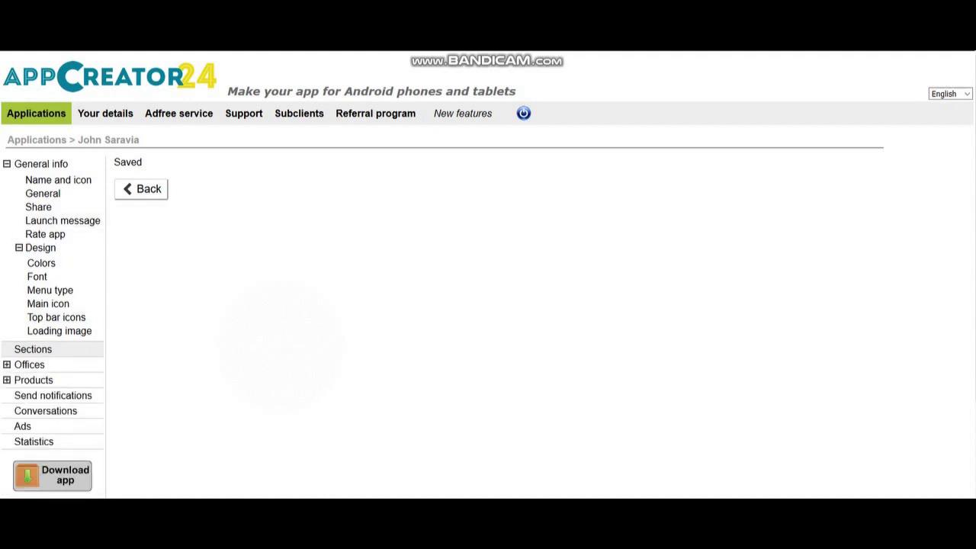
click(29, 364)
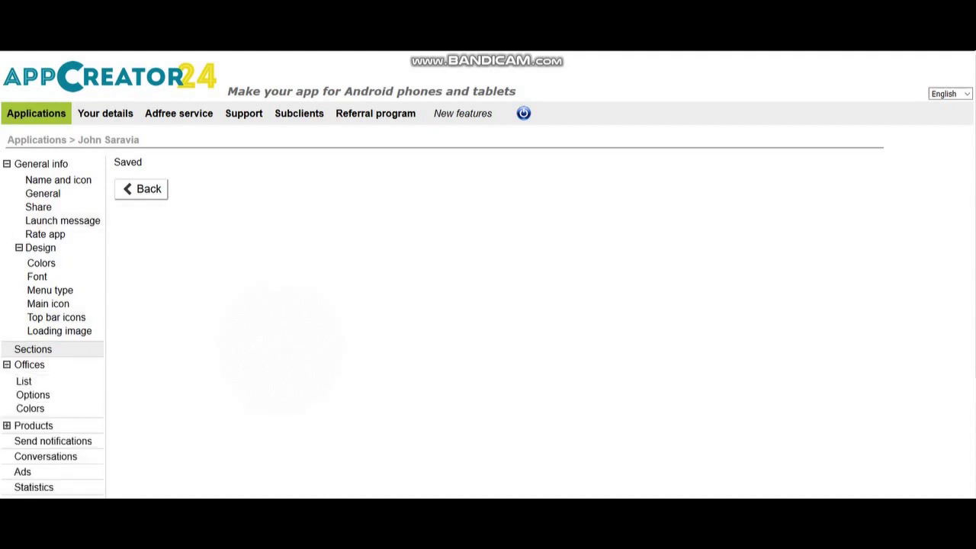
click(24, 381)
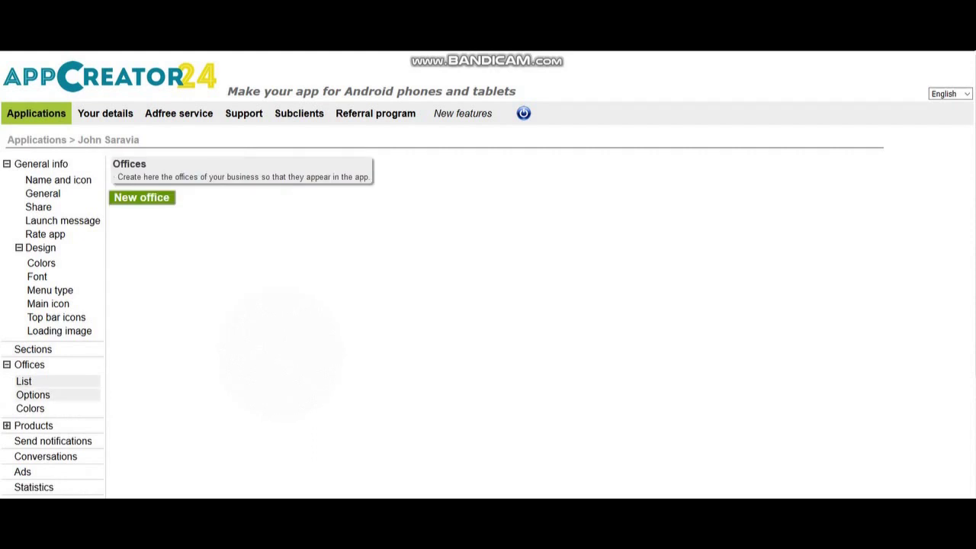
click(33, 395)
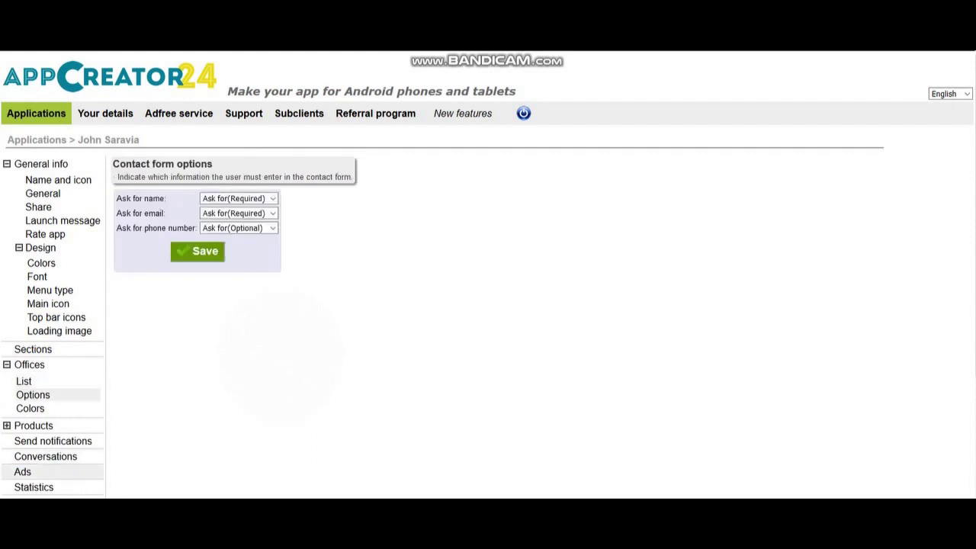
click(22, 471)
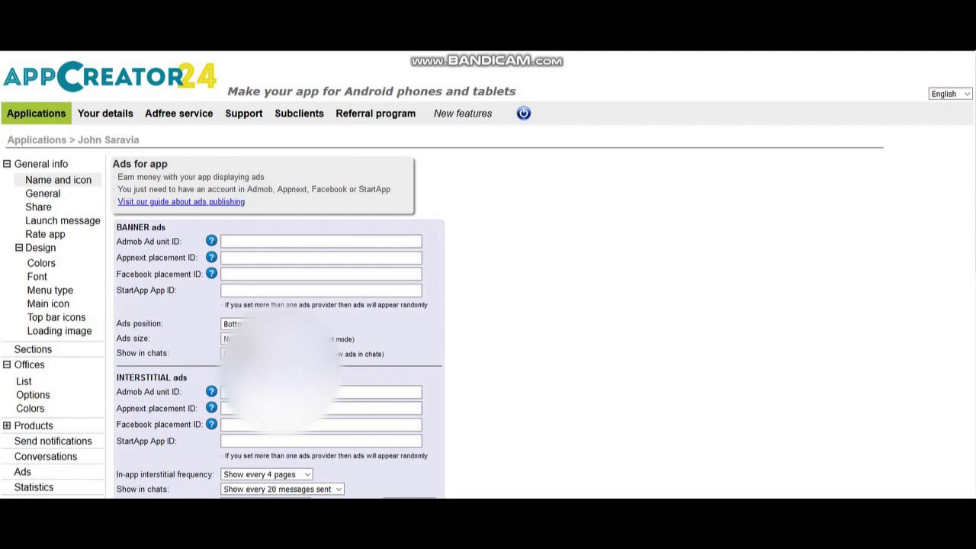
Review the Name and icon settings, then open the Your details account page
click(58, 180)
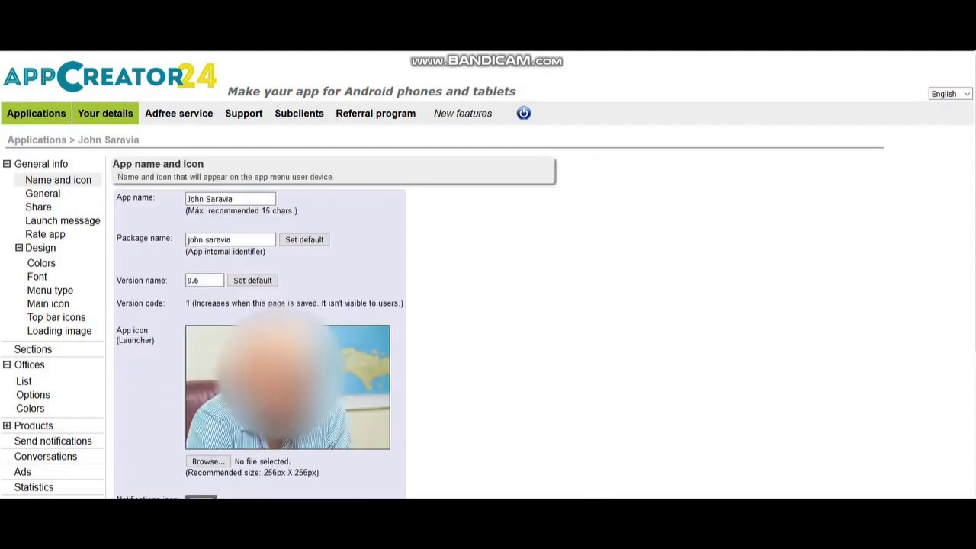
click(105, 112)
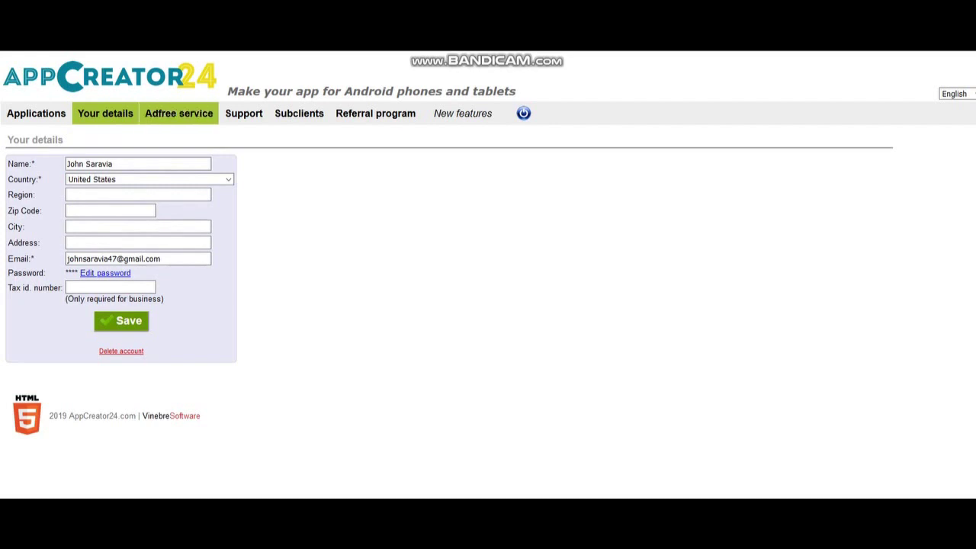
Step through the Adfree service, Subclients and Referral program pages, then return to Applications
click(179, 113)
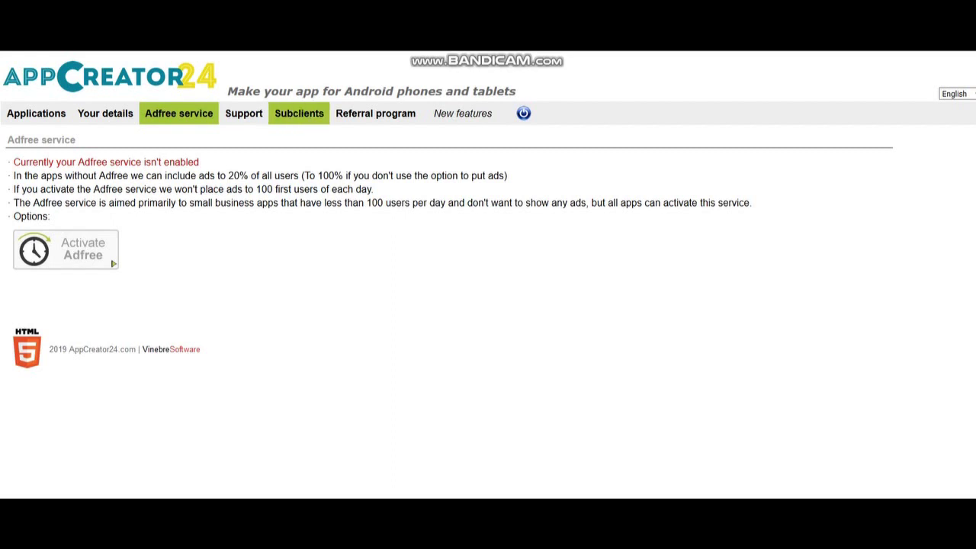
click(299, 113)
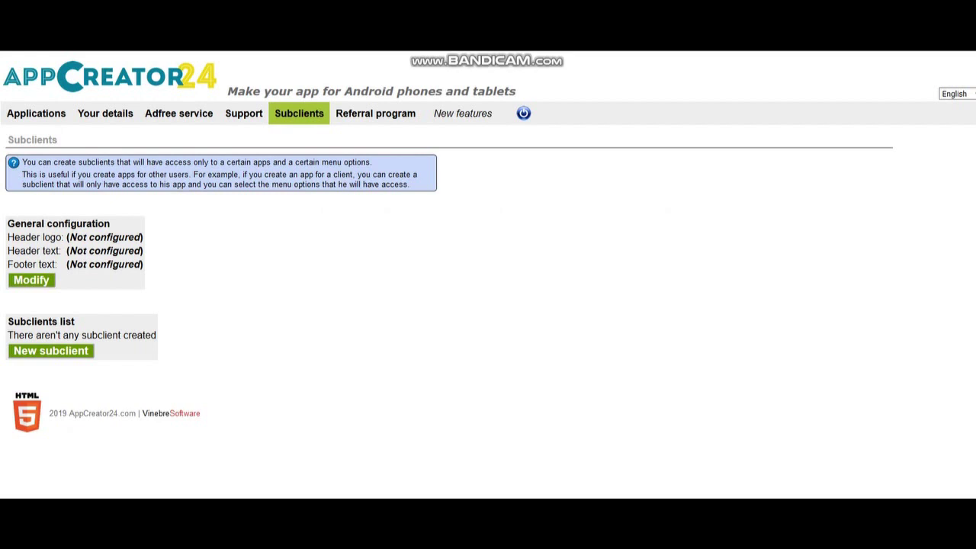
click(376, 113)
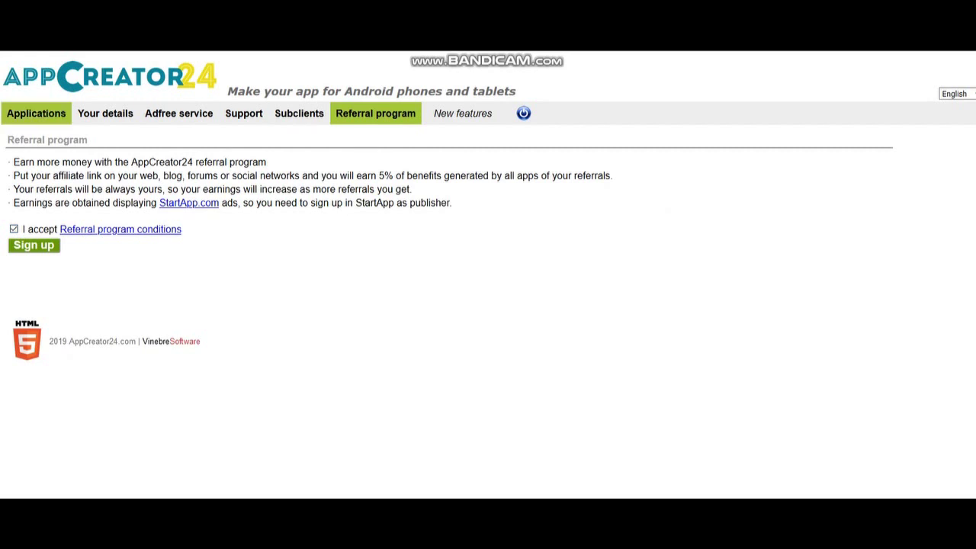
click(36, 112)
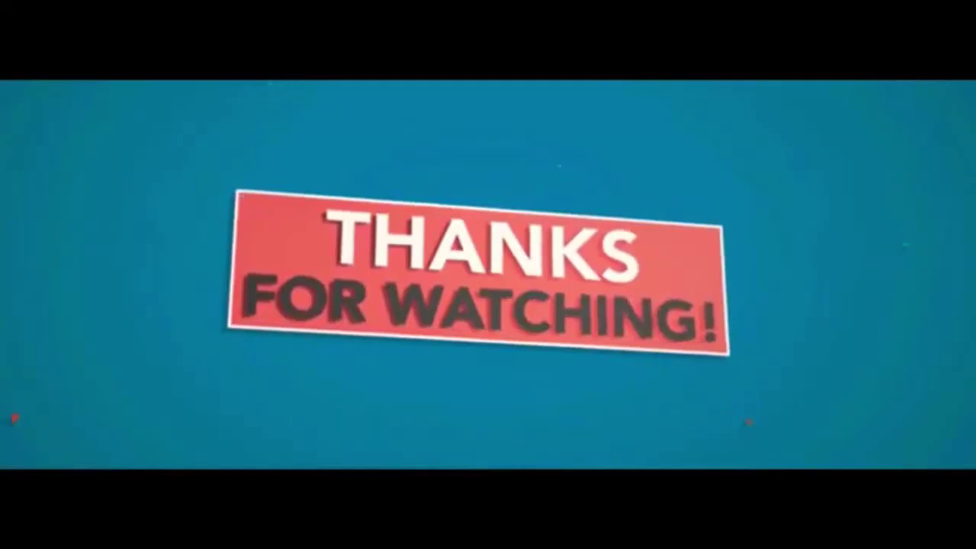